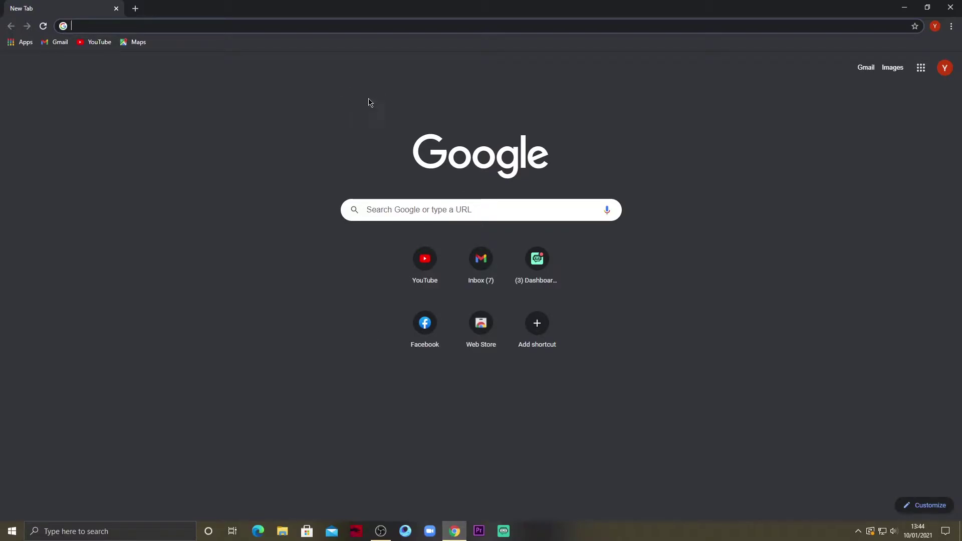
Search Google for mobcrush and open the Mobcrush Studio login result
left_click(378, 216)
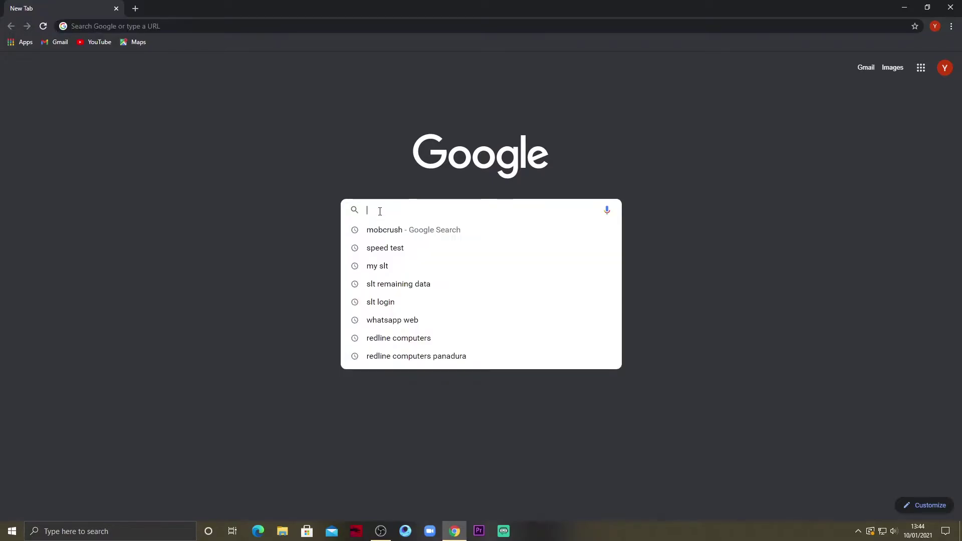
type("mobcrush")
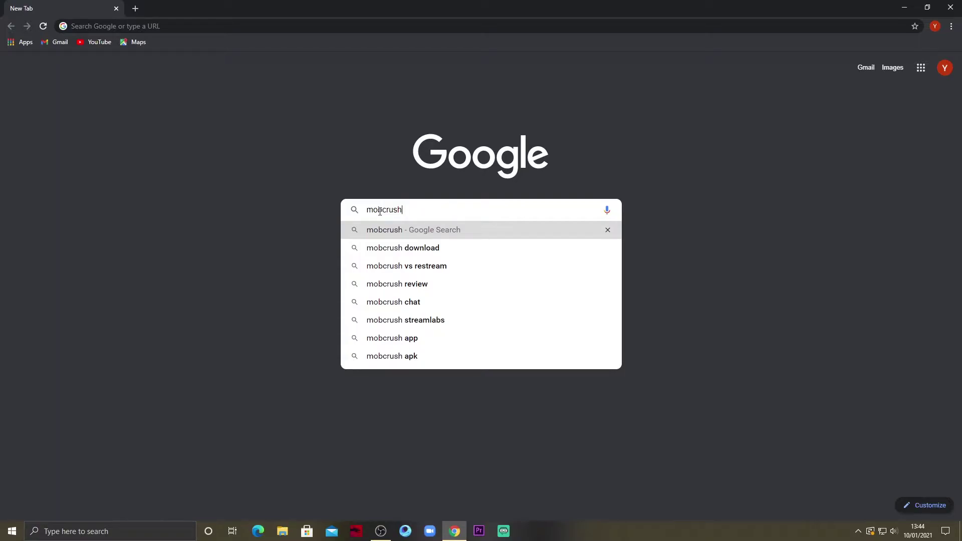
left_click(387, 230)
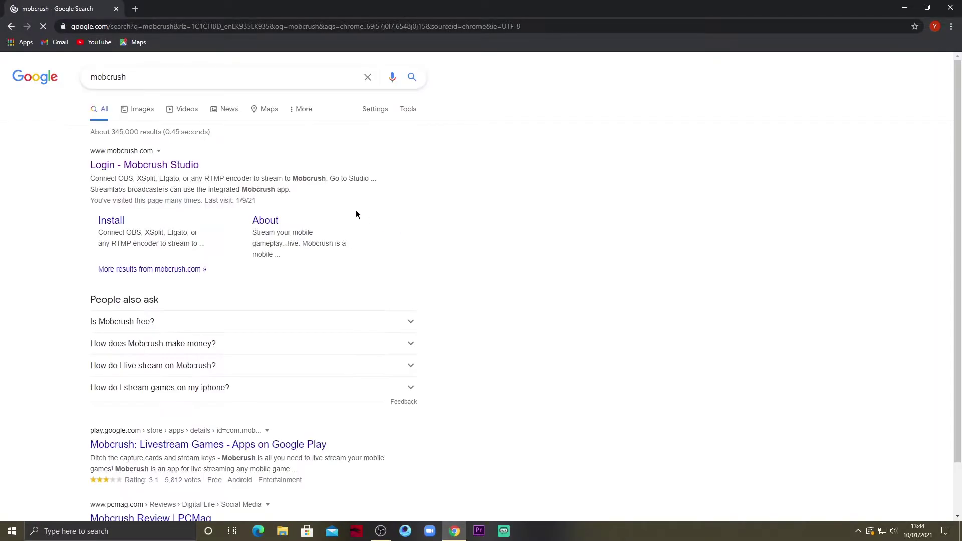
left_click(161, 167)
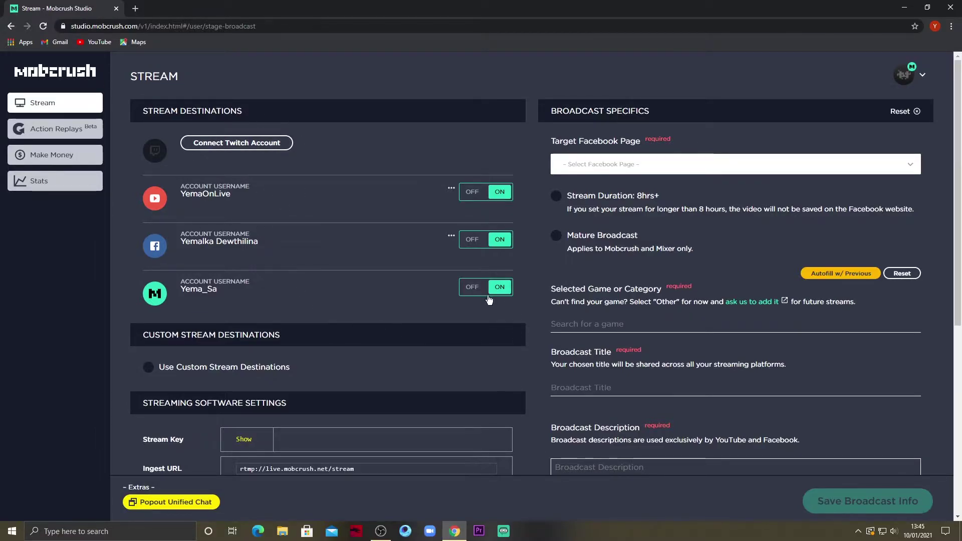
Toggle the Facebook stream destination off and back on, and review the connected YouTube and Facebook accounts
left_click(470, 240)
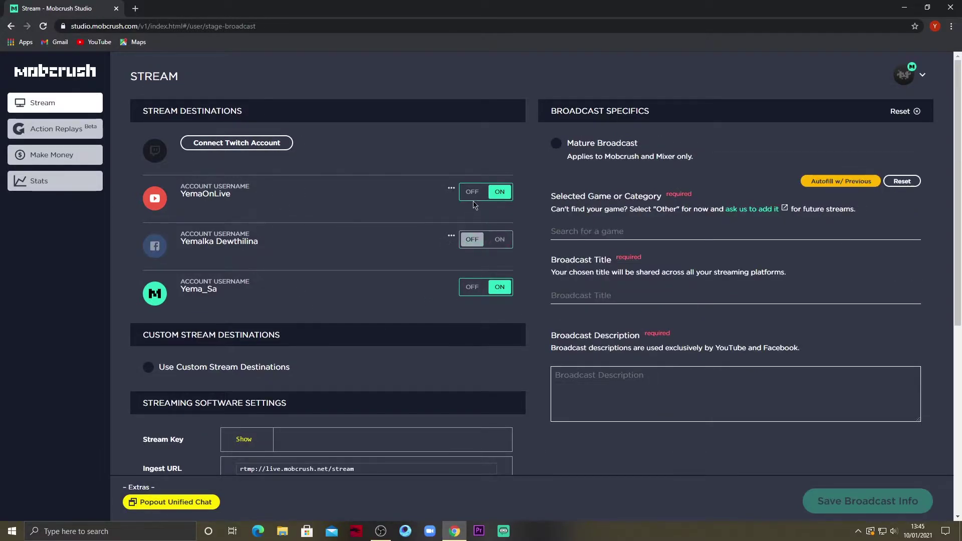
left_click(470, 245)
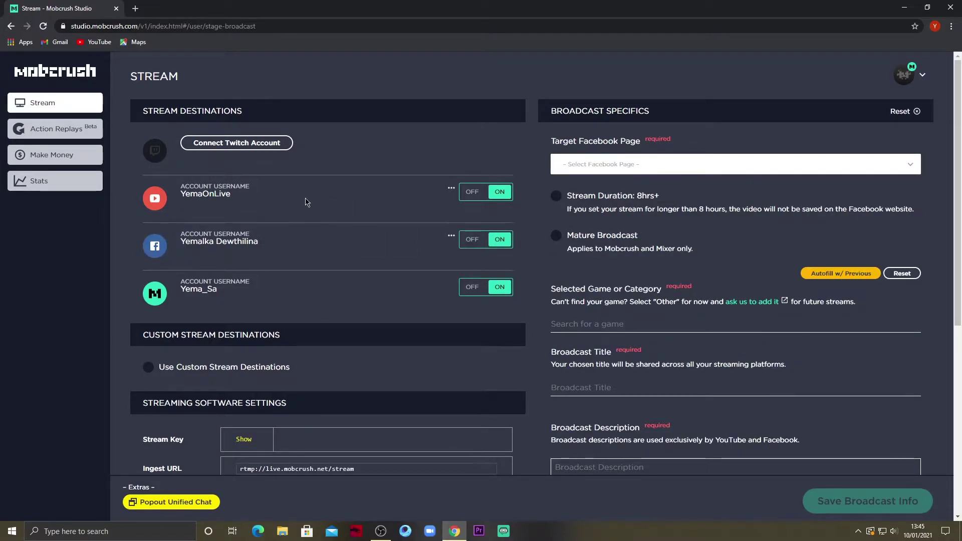
left_click_drag(259, 242, 181, 242)
left_click(299, 244)
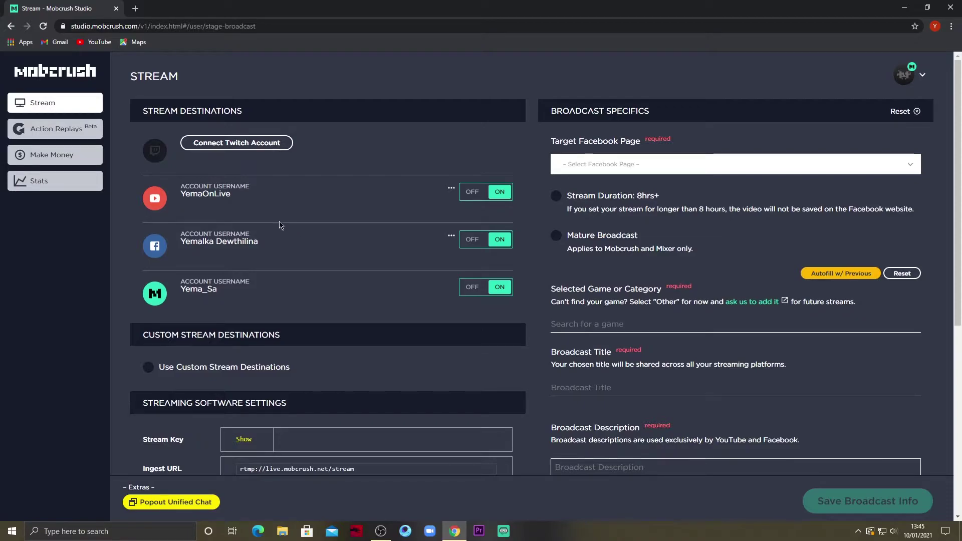
left_click_drag(240, 195, 182, 194)
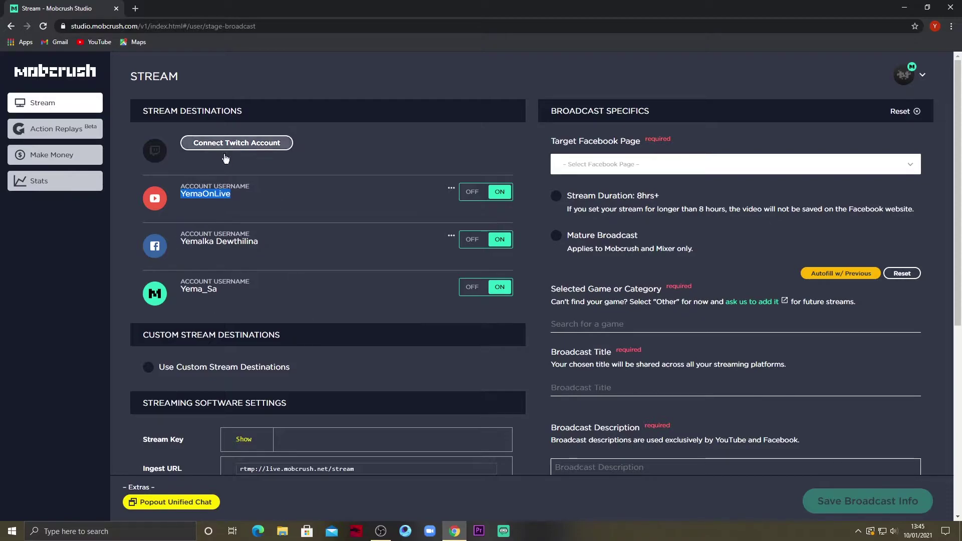
left_click(216, 194)
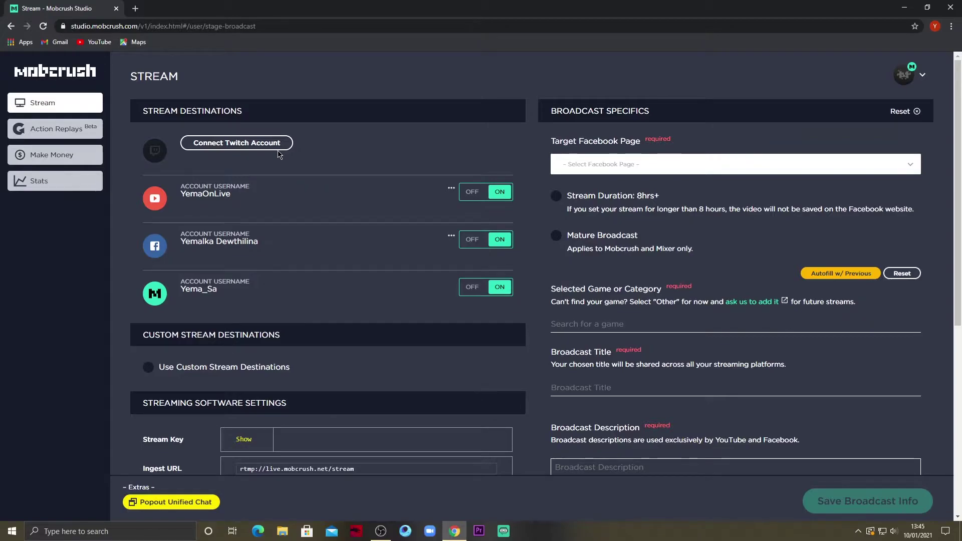
scroll(282, 186, "down", 1)
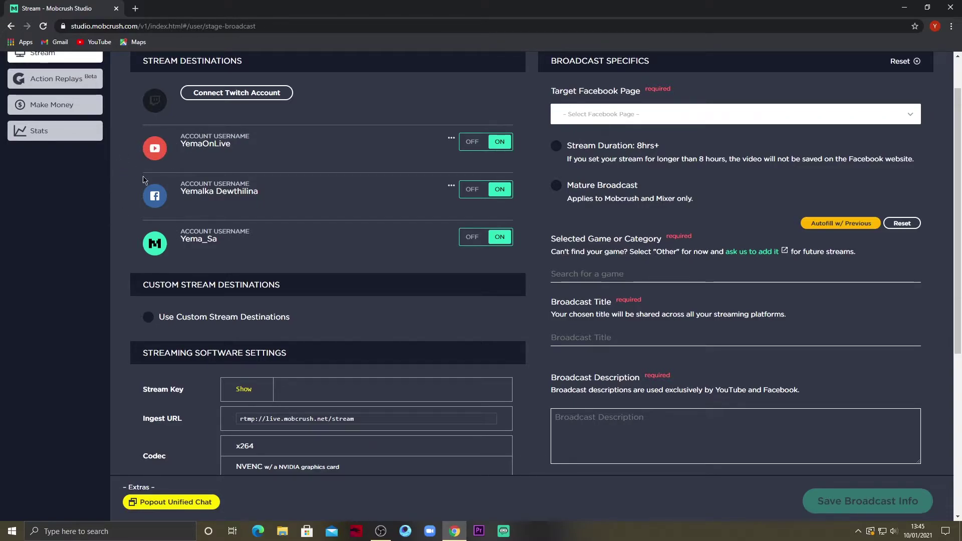
left_click_drag(180, 190, 281, 195)
left_click(271, 188)
Set the target Facebook page for the broadcast to Yemaonlive
left_click_drag(553, 91, 641, 92)
left_click(646, 97)
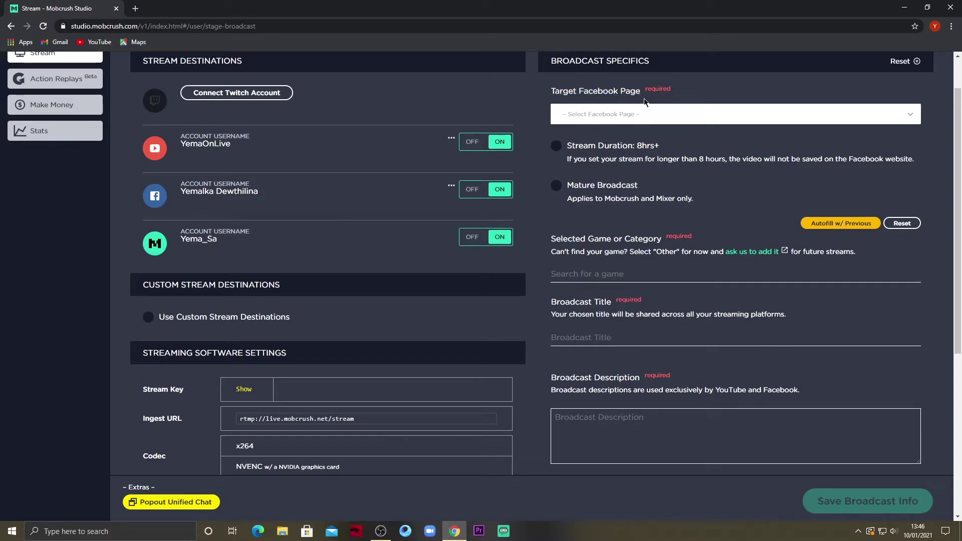
left_click(580, 118)
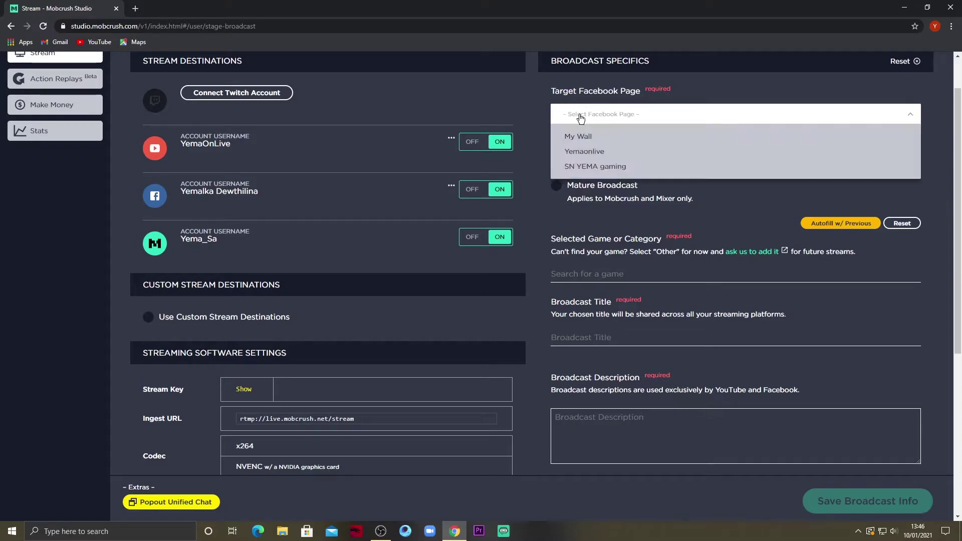
left_click(592, 157)
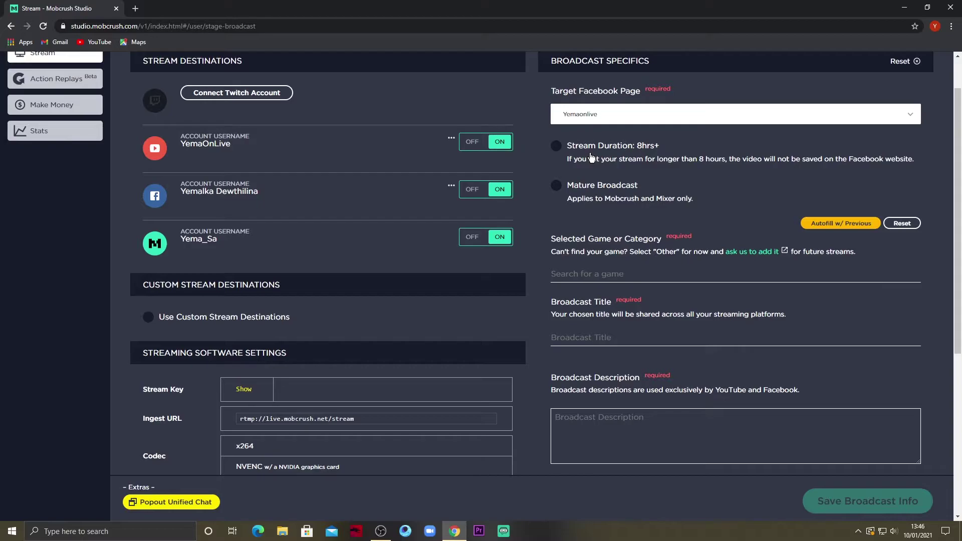
left_click(590, 121)
left_click(589, 129)
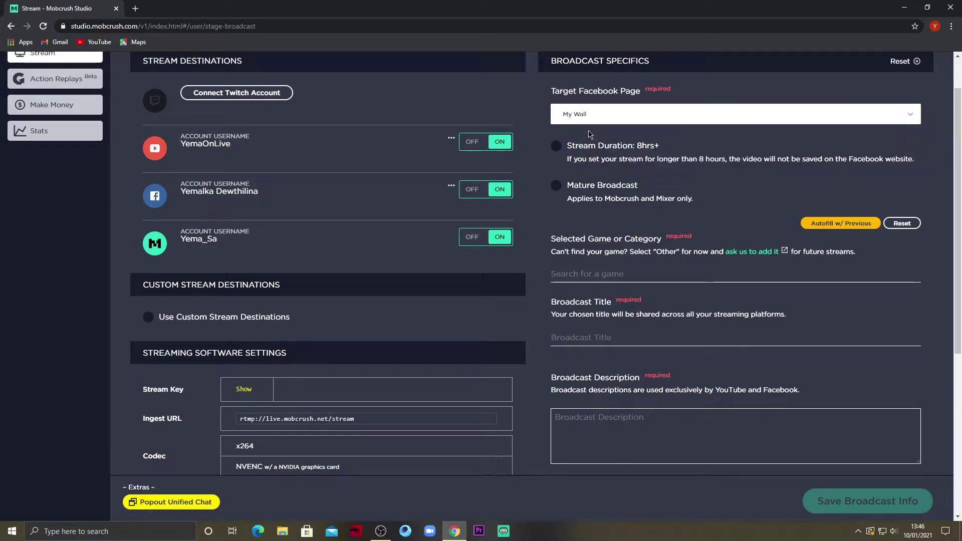
left_click(589, 120)
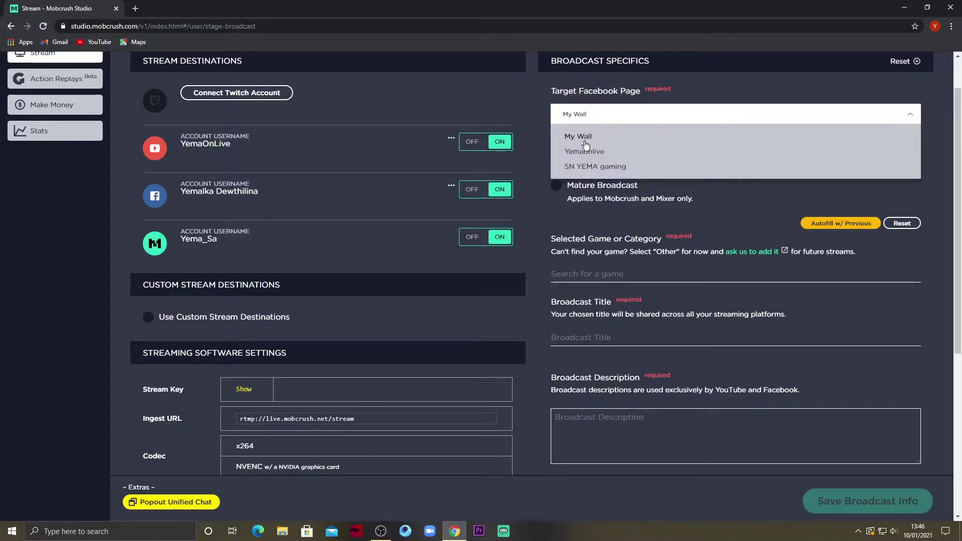
left_click(583, 154)
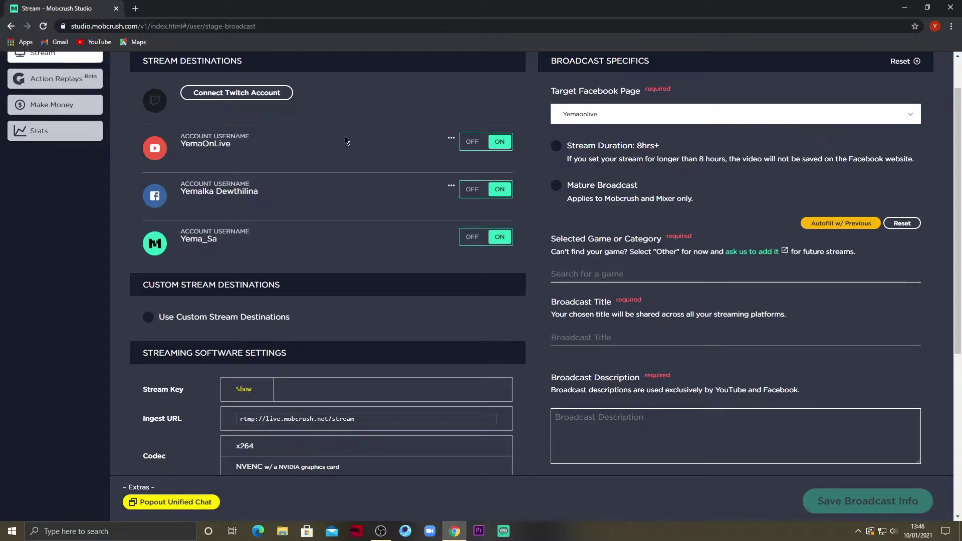
Examine the Stream Duration: 8hrs+ and Mature Broadcast options in the broadcast specifics
scroll(356, 143, "down", 1)
scroll(361, 148, "up", 1)
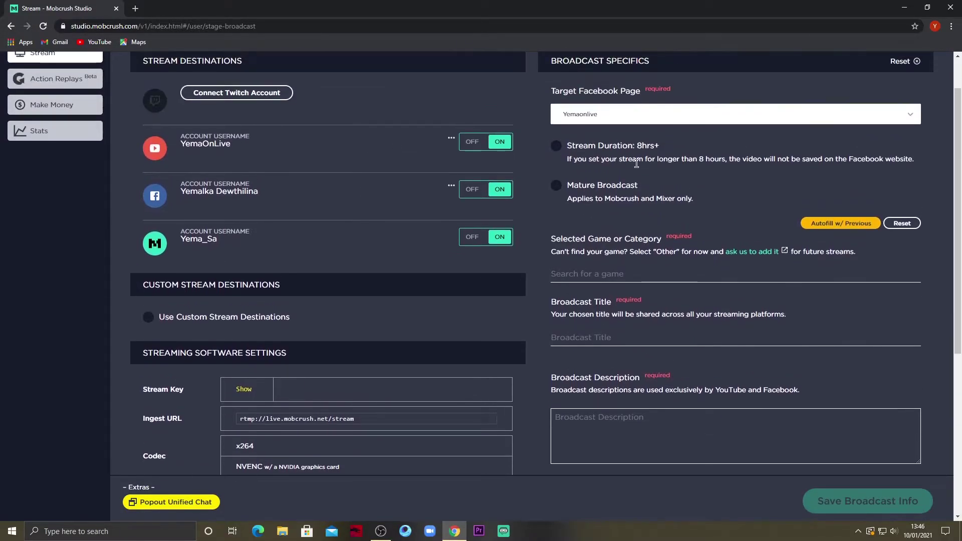
left_click_drag(674, 149, 572, 146)
left_click(596, 161)
left_click_drag(644, 199, 566, 199)
left_click(701, 199)
left_click(557, 188)
left_click_drag(657, 200, 702, 203)
left_click(552, 202)
left_click(563, 191)
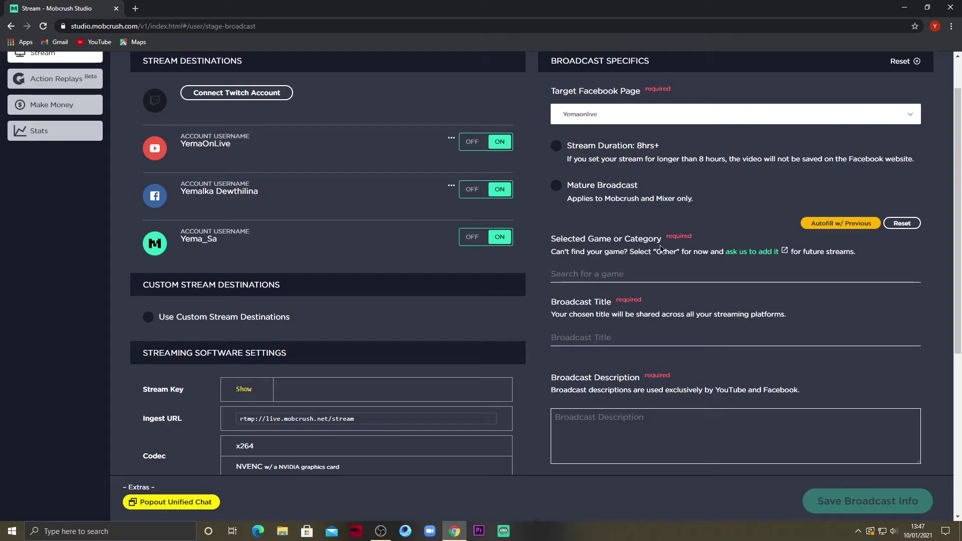
Search the games for pubg and choose PUBG MOBILE as the broadcast's game
left_click(644, 272)
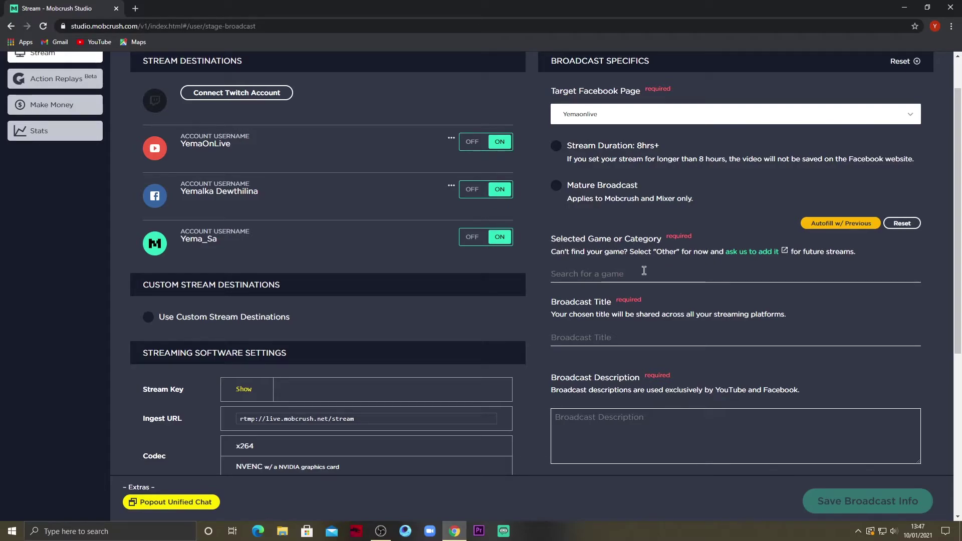
type("pubg")
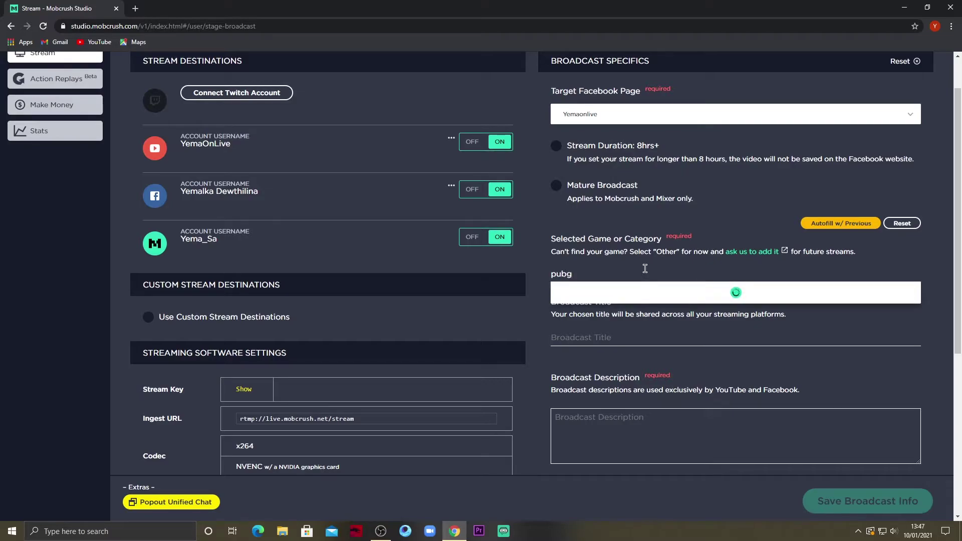
left_click(588, 300)
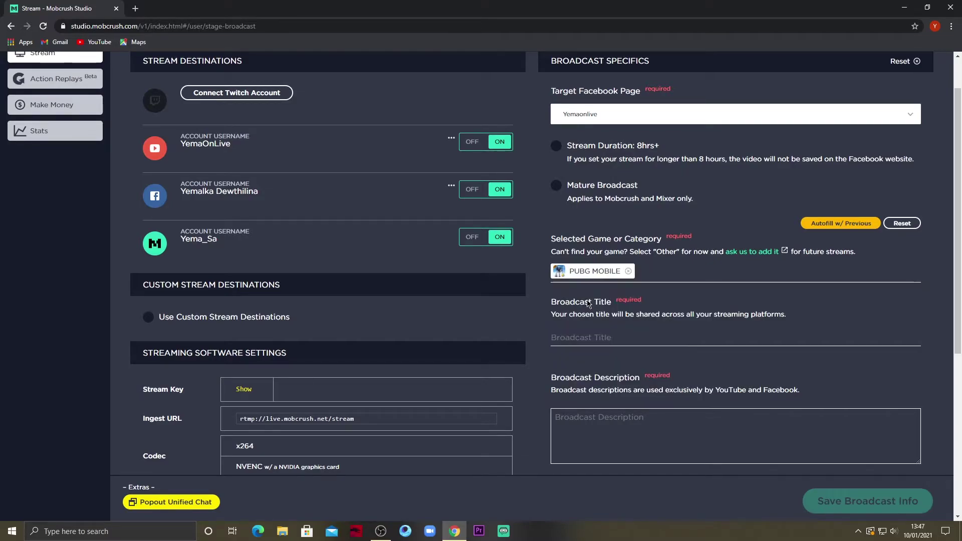
left_click(575, 337)
left_click(576, 335)
Examine the stream key and ingest URL entries in the streaming software settings
scroll(583, 334, "down", 2)
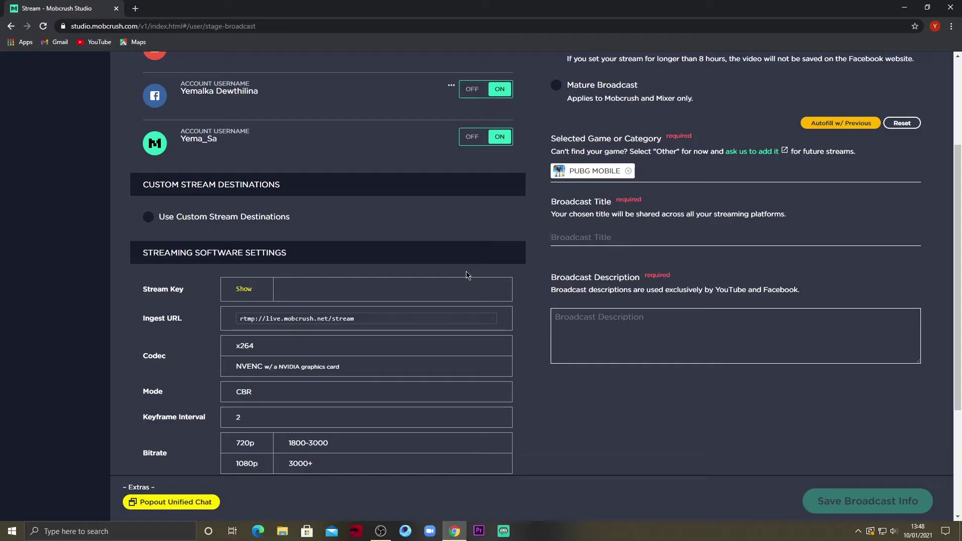
scroll(472, 274, "down", 3)
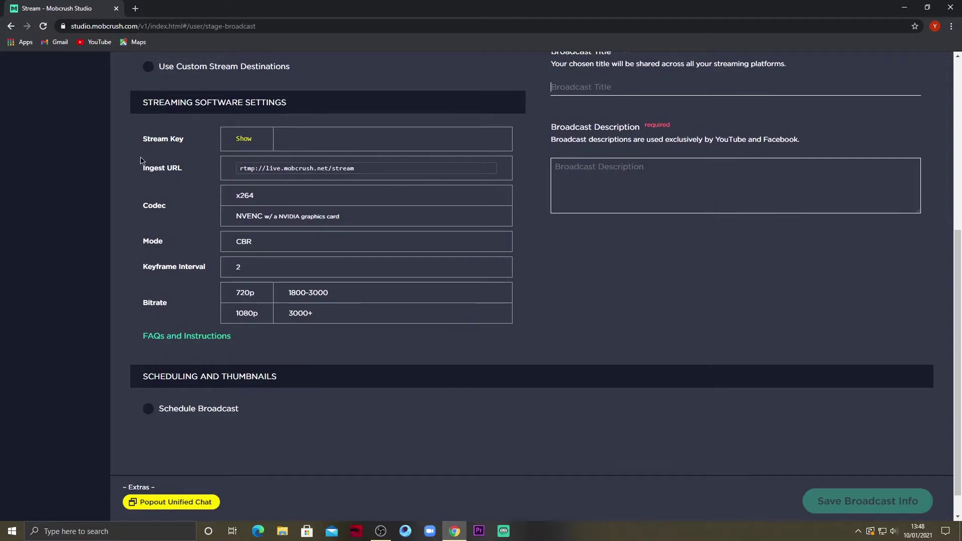
left_click_drag(143, 145, 198, 151)
left_click(181, 147)
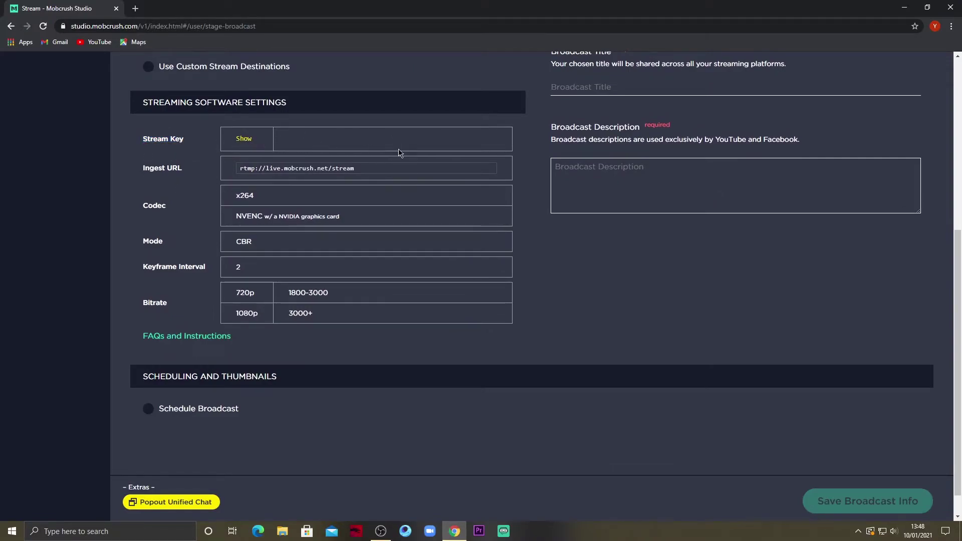
left_click_drag(146, 170, 394, 171)
left_click(191, 172)
left_click(187, 174)
Examine the recommended codec options and the bitrate for 1080p in the streaming software settings
left_click_drag(264, 198, 393, 227)
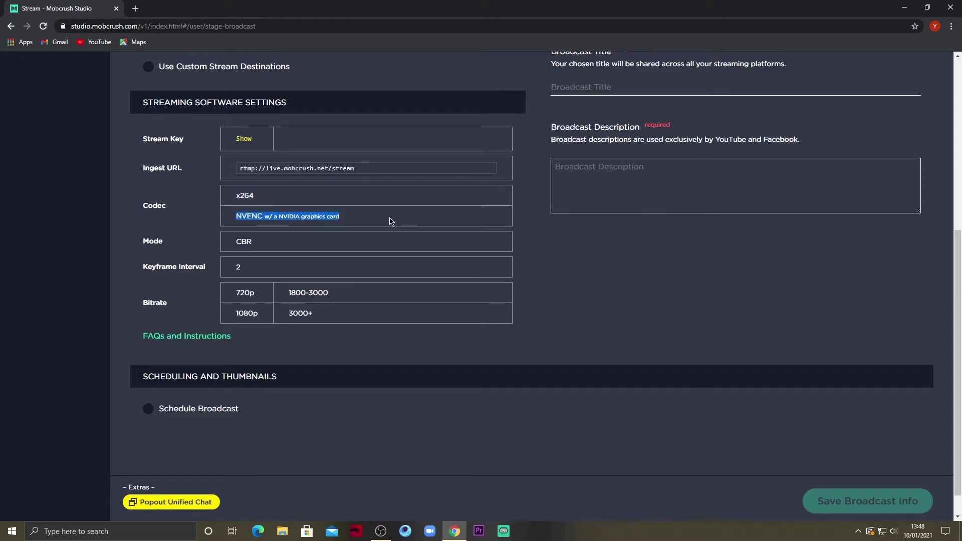
left_click(245, 214)
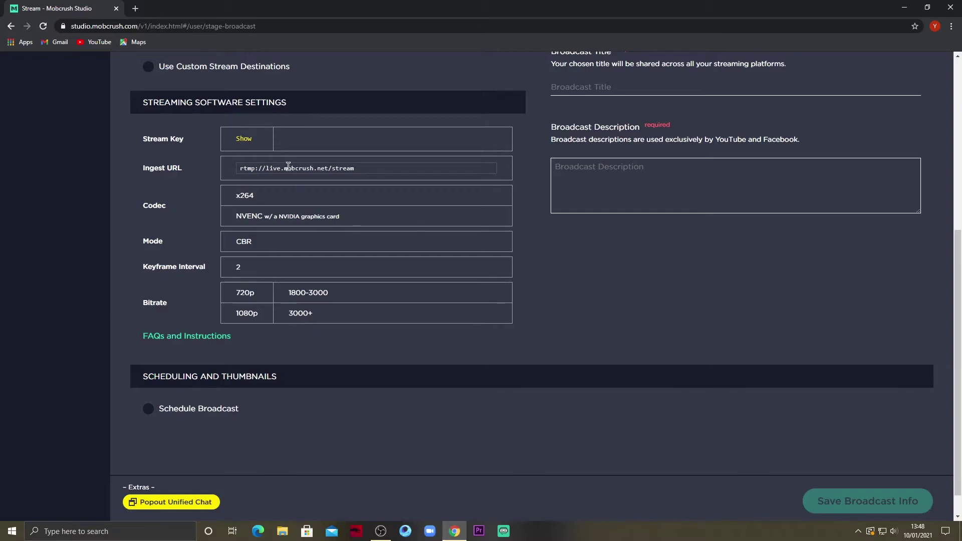
mouse_move(235, 216)
left_mouse_down()
mouse_move(259, 216)
mouse_move(232, 198)
left_mouse_up()
left_click(370, 216)
left_click(254, 201)
scroll(459, 207, "down", 1)
triple_click(145, 276)
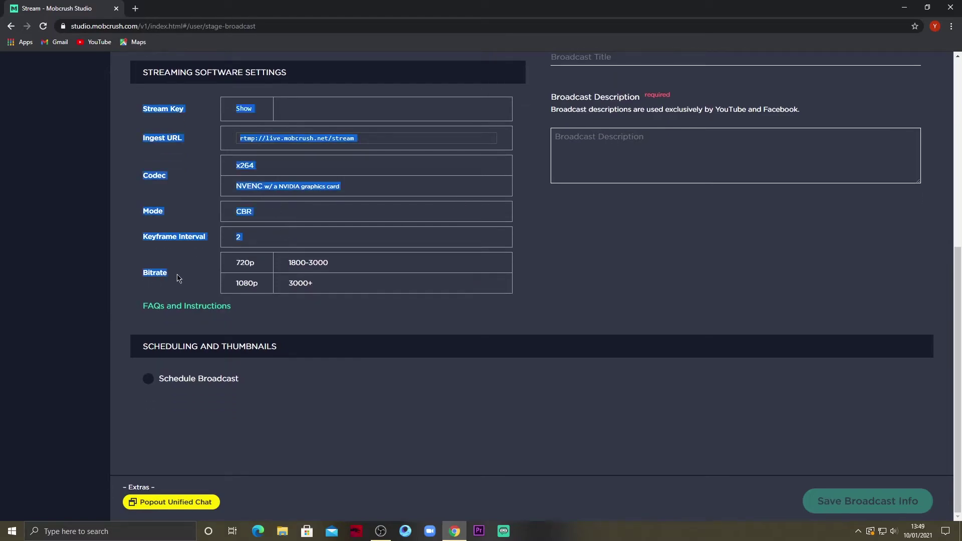
left_click(245, 290)
double_click(250, 284)
left_click_drag(289, 288, 312, 284)
left_click(312, 285)
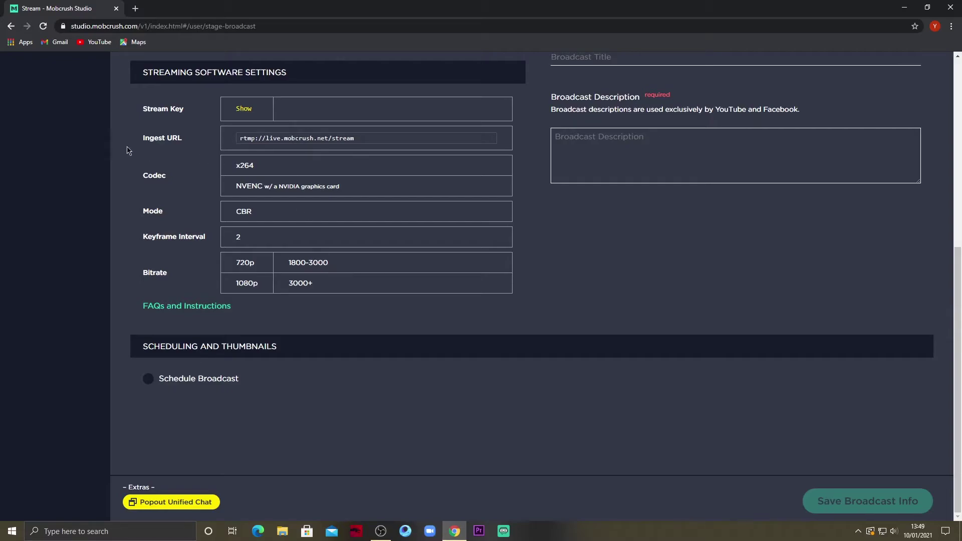
Enable Schedule Broadcast to preview its date, time and thumbnail options, and turn it off again
left_click(148, 378)
scroll(279, 272, "down", 4)
scroll(330, 258, "down", 2)
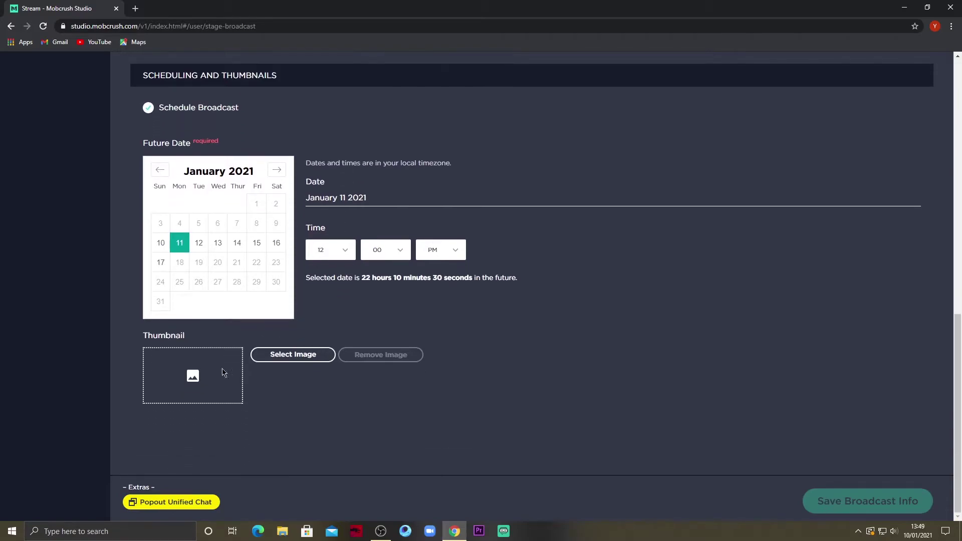
scroll(164, 171, "up", 2)
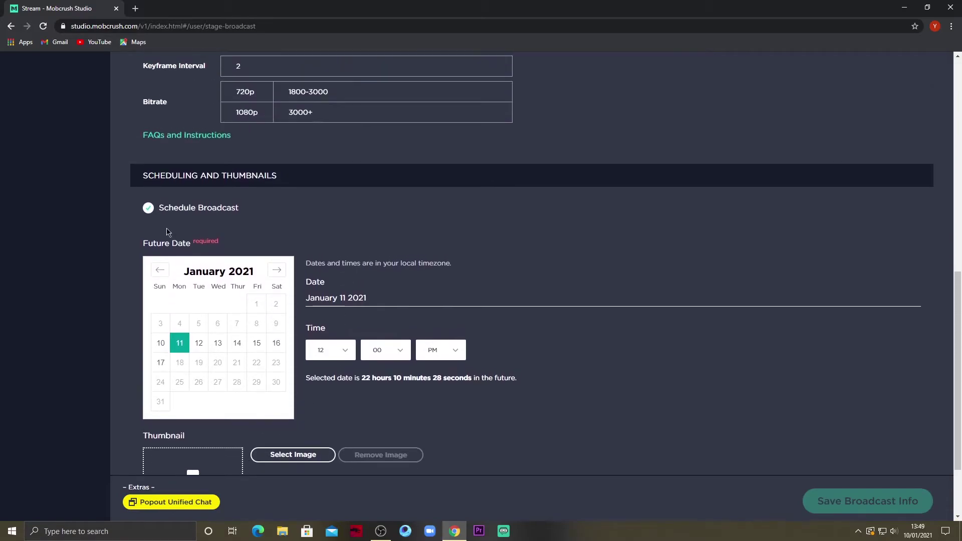
scroll(230, 214, "down", 1)
scroll(230, 214, "down", 1)
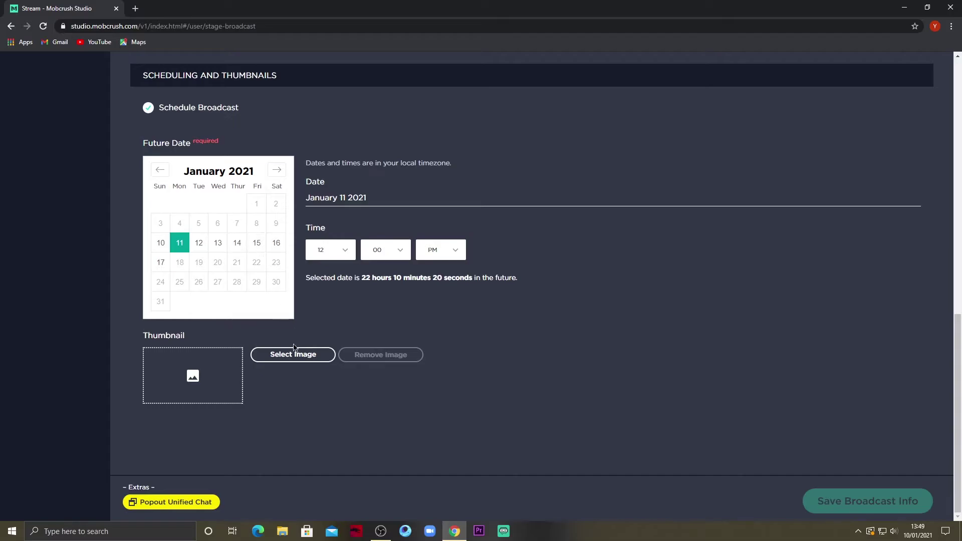
left_click_drag(315, 278, 350, 265)
left_click(350, 251)
scroll(331, 301, "up", 3)
scroll(208, 156, "up", 2)
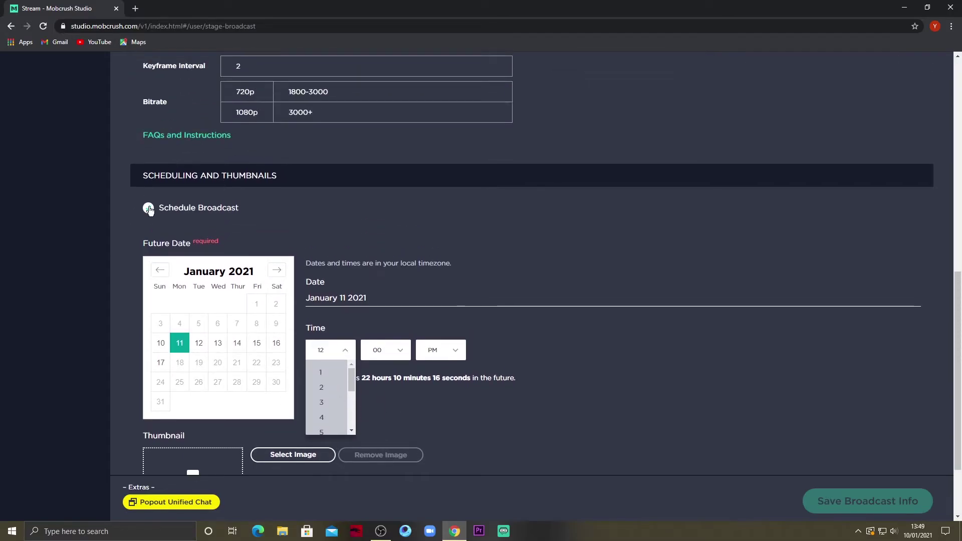
left_click(148, 203)
Autofill the broadcast title and description from the previous broadcast and read the description through to its hashtags
scroll(476, 227, "up", 5)
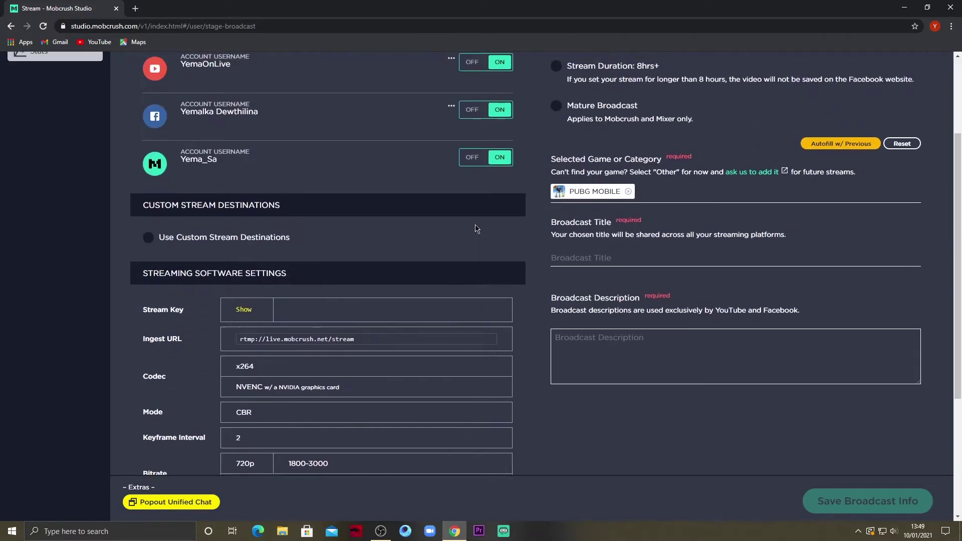
left_click(870, 224)
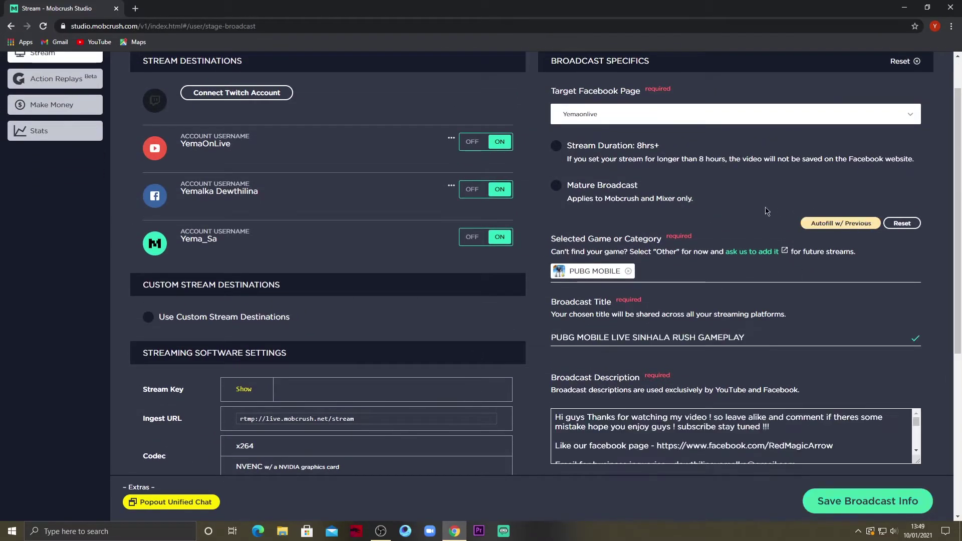
scroll(802, 390, "down", 2)
scroll(789, 341, "down", 3)
scroll(789, 341, "down", 5)
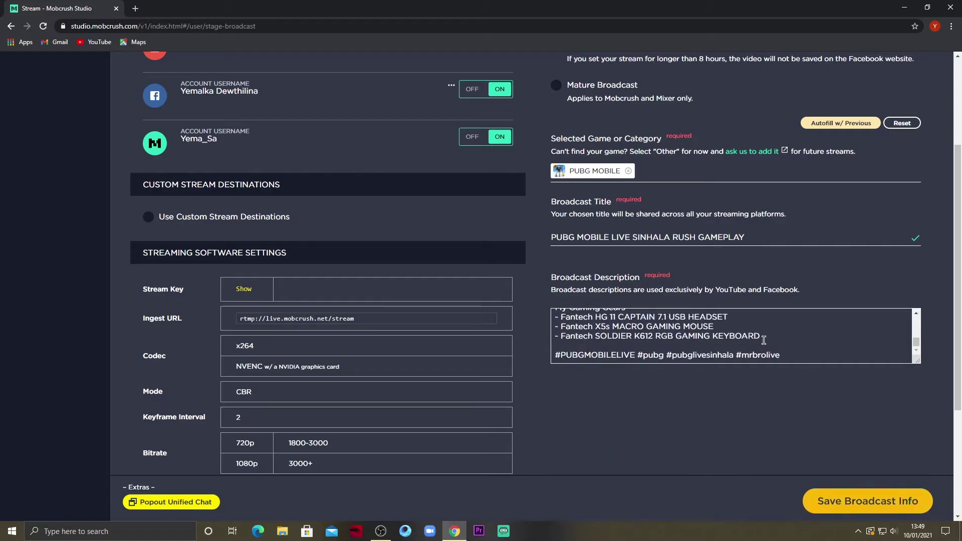
Review the stream destinations and broadcast specifics, and autofill the details from the previous broadcast again
scroll(701, 280, "up", 5)
scroll(601, 201, "up", 4)
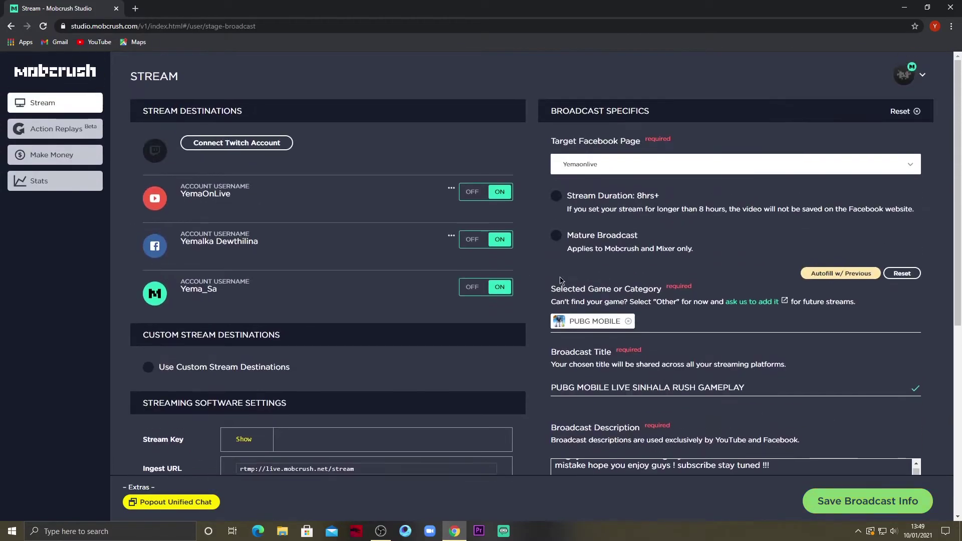
scroll(326, 150, "down", 2)
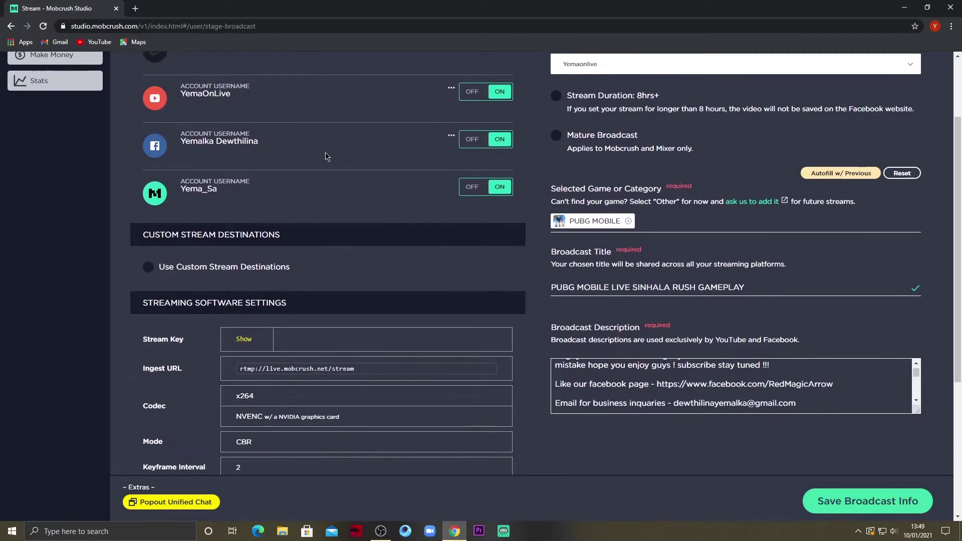
left_click(822, 175)
scroll(384, 171, "down", 3)
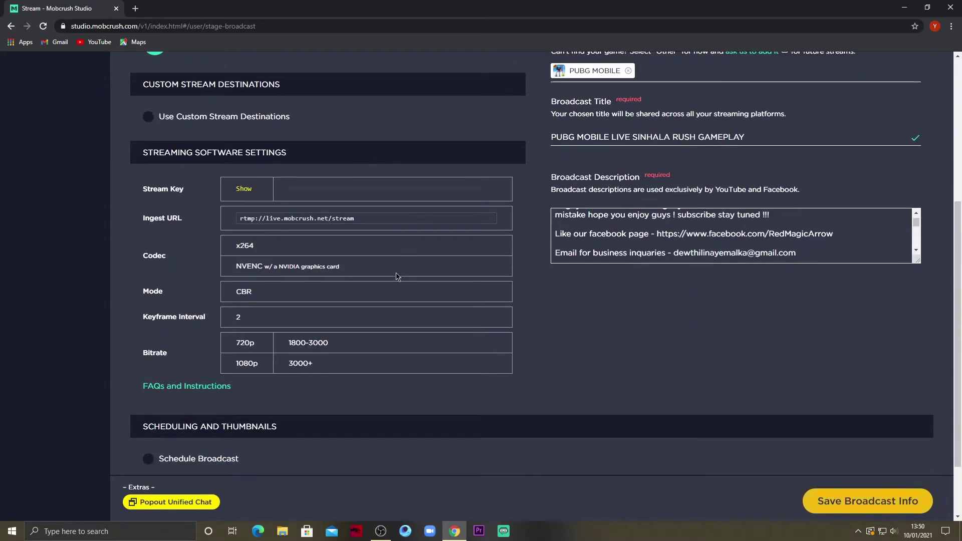
Save the broadcast info for the PUBG MOBILE LIVE SINHALA RUSH GAMEPLAY stream
left_click(857, 502)
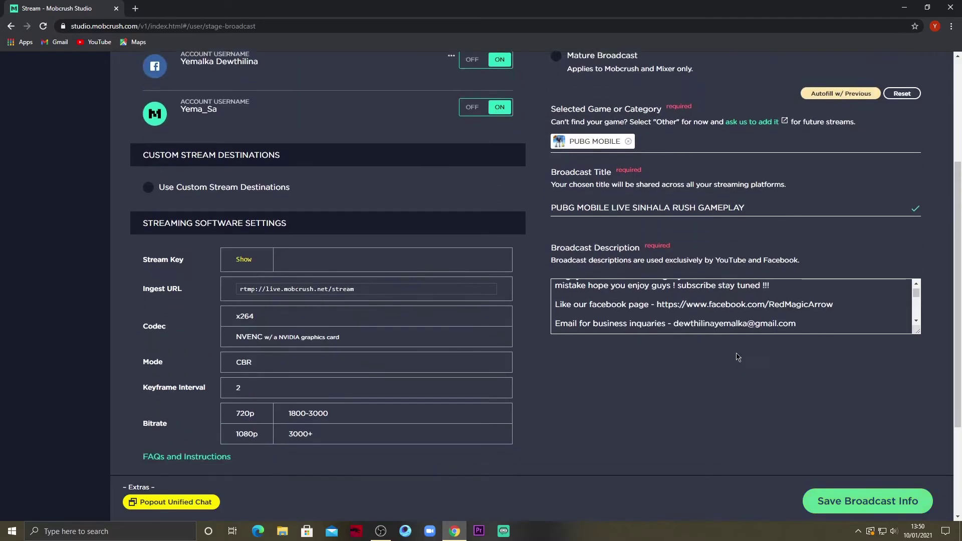
scroll(734, 355, "down", 4)
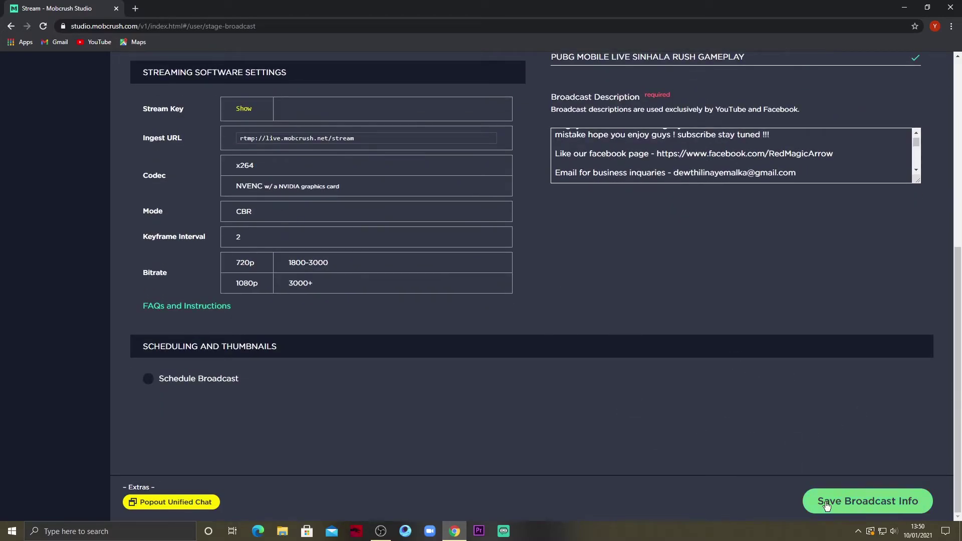
scroll(836, 381, "up", 4)
scroll(827, 368, "down", 4)
left_click(865, 506)
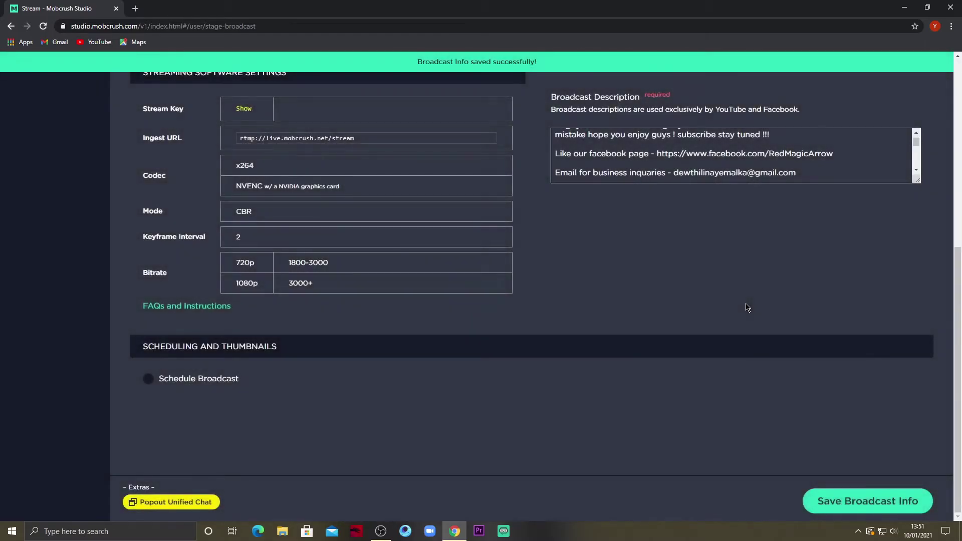
left_click_drag(410, 65, 450, 73)
left_click(578, 238)
scroll(546, 231, "up", 7)
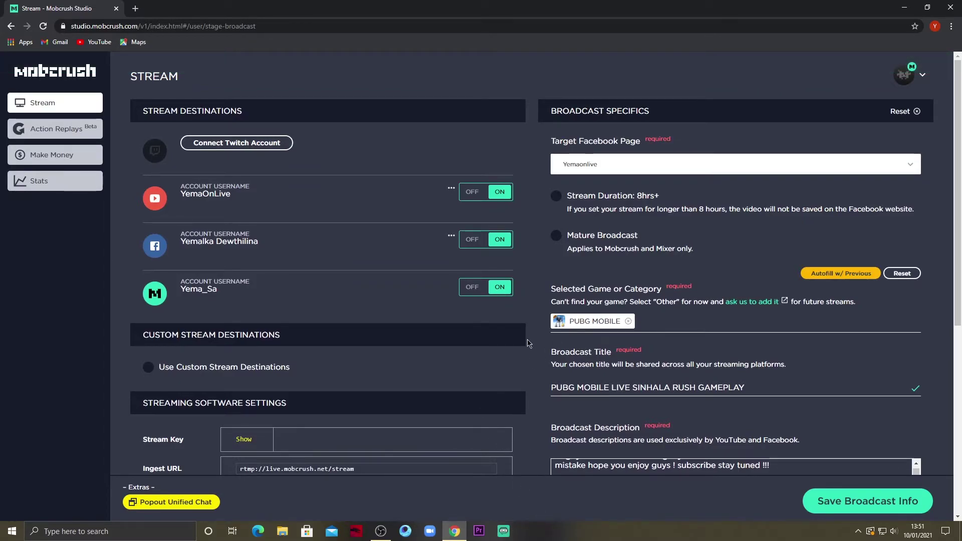
Switch to Streamlabs OBS and set the Stream Type to Custom Streaming Server in its stream settings
scroll(506, 400, "down", 5)
left_click(503, 532)
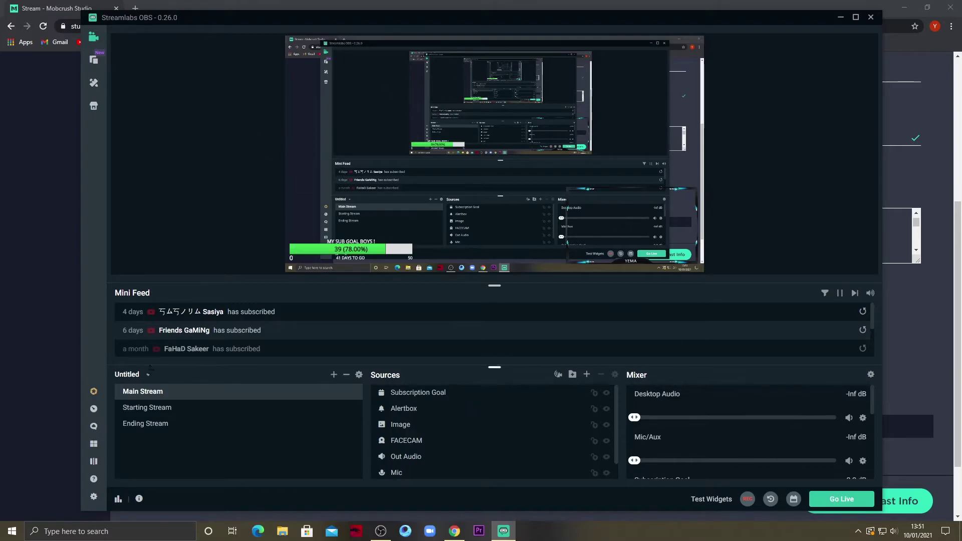
left_click(93, 496)
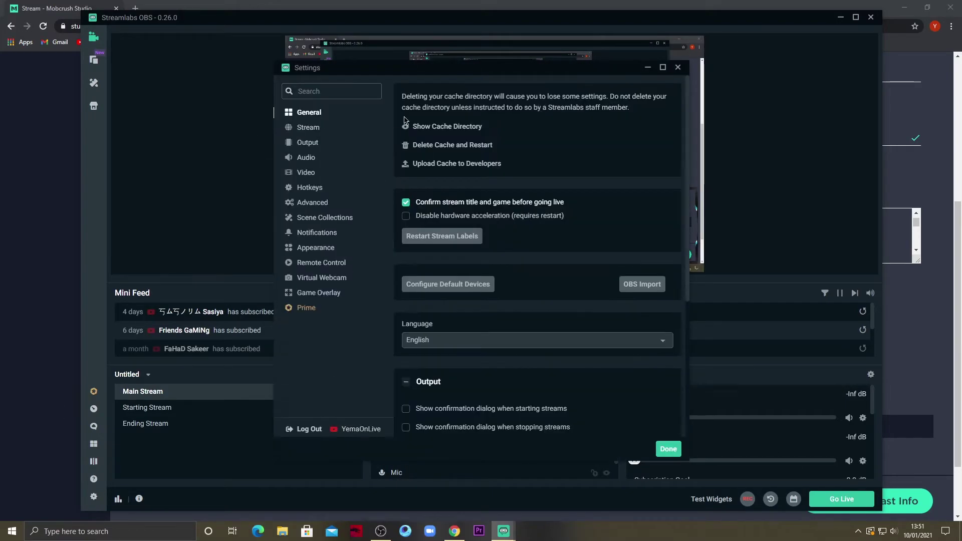
left_click(309, 130)
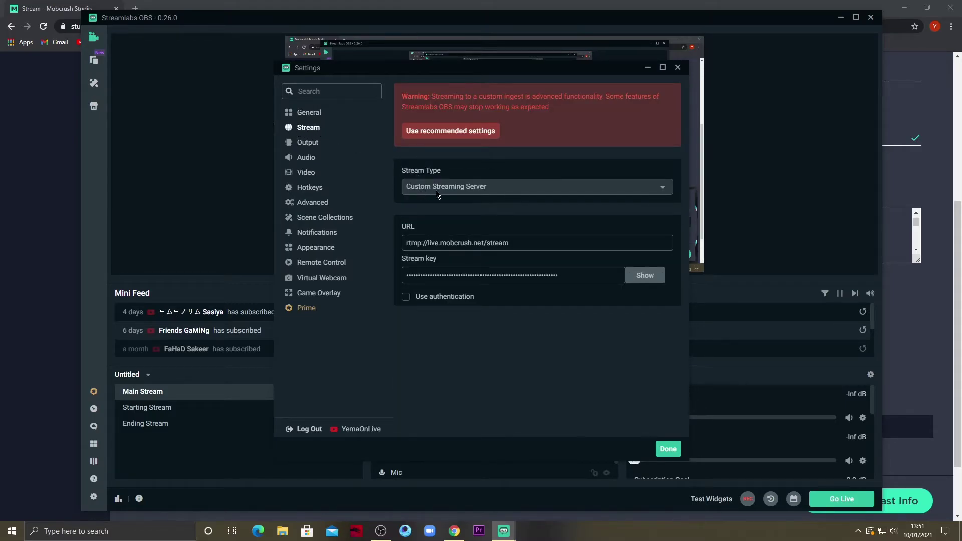
left_click(479, 189)
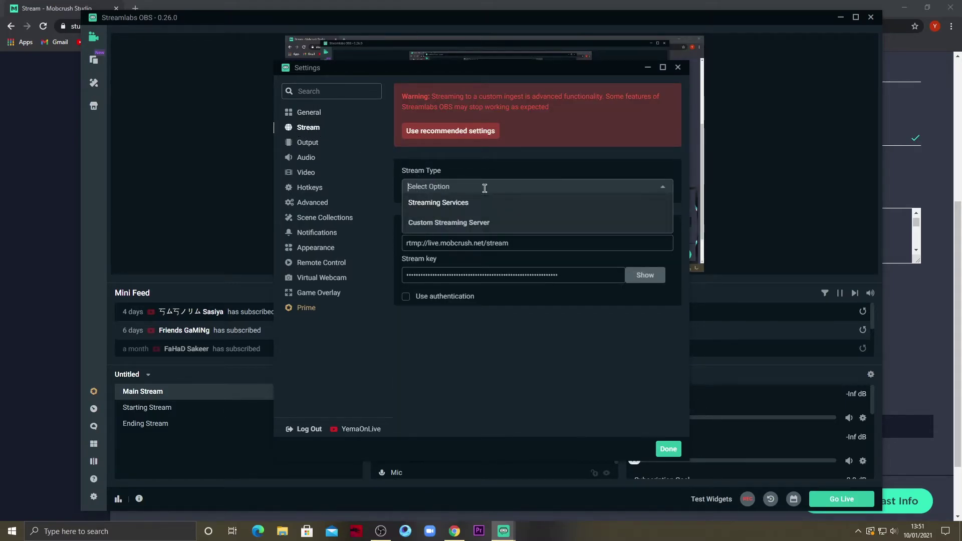
left_click(455, 227)
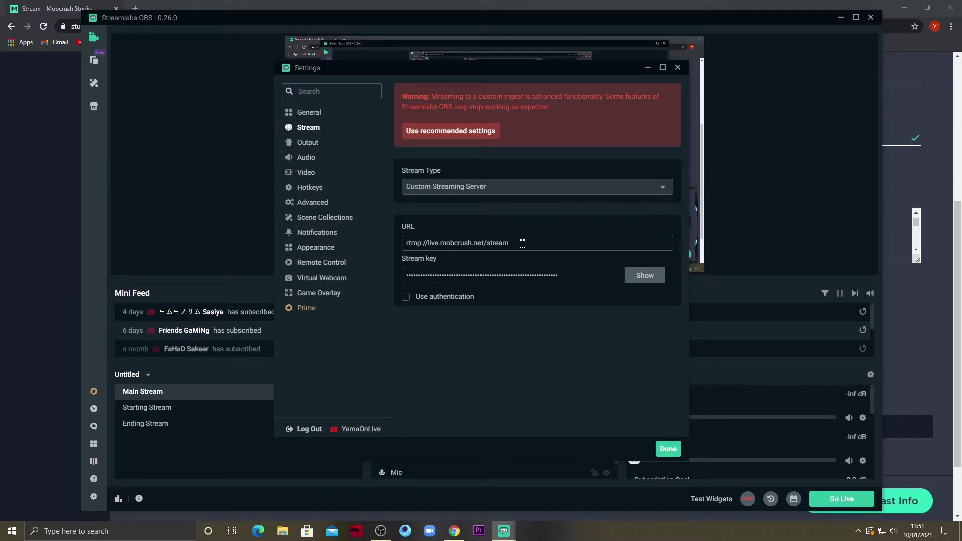
Compare the ingest URL in Mobcrush Studio with the URL in the Streamlabs OBS stream settings
key("alt+Tab")
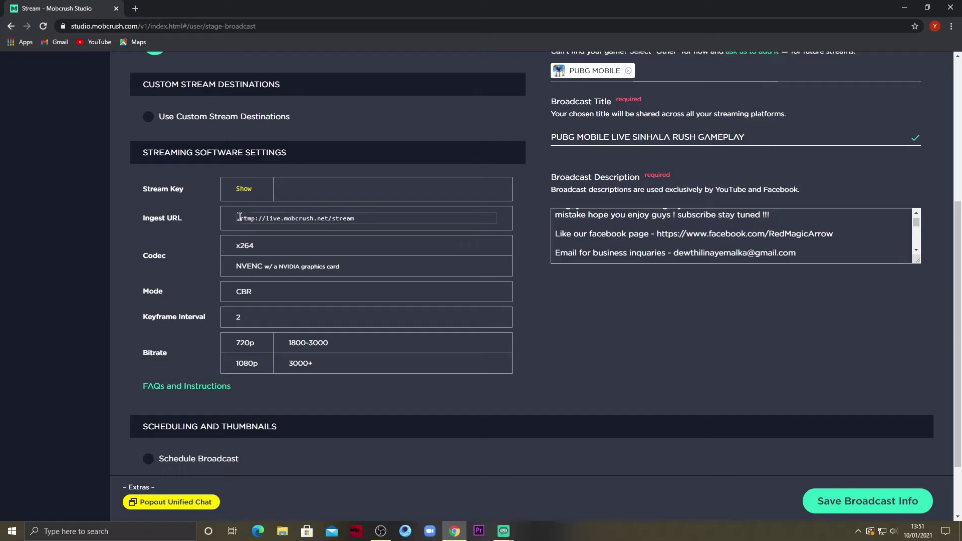
left_click_drag(240, 215, 369, 215)
mouse_move(503, 530)
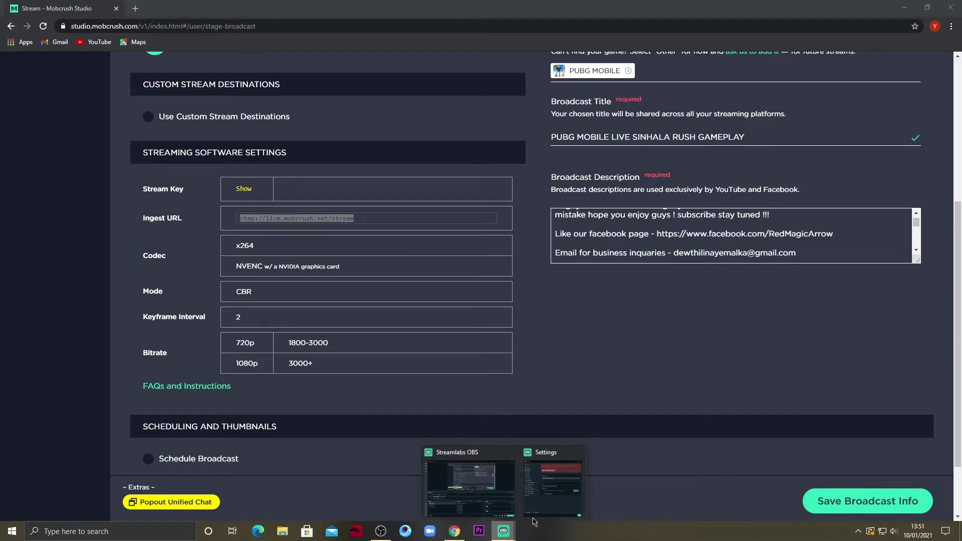
left_click(541, 484)
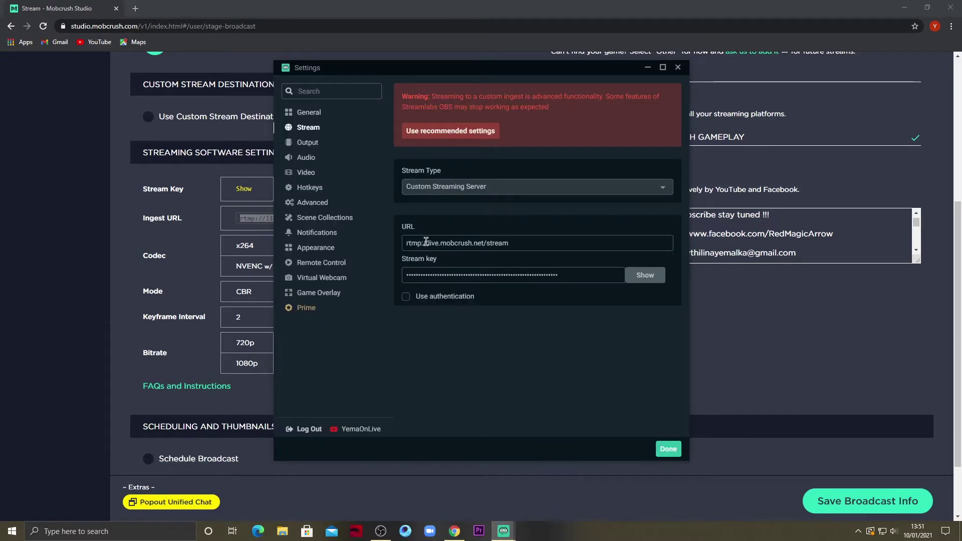
Locate the stream key in Mobcrush Studio and its matching field in Streamlabs OBS, and close the Streamlabs settings
key("alt+Tab")
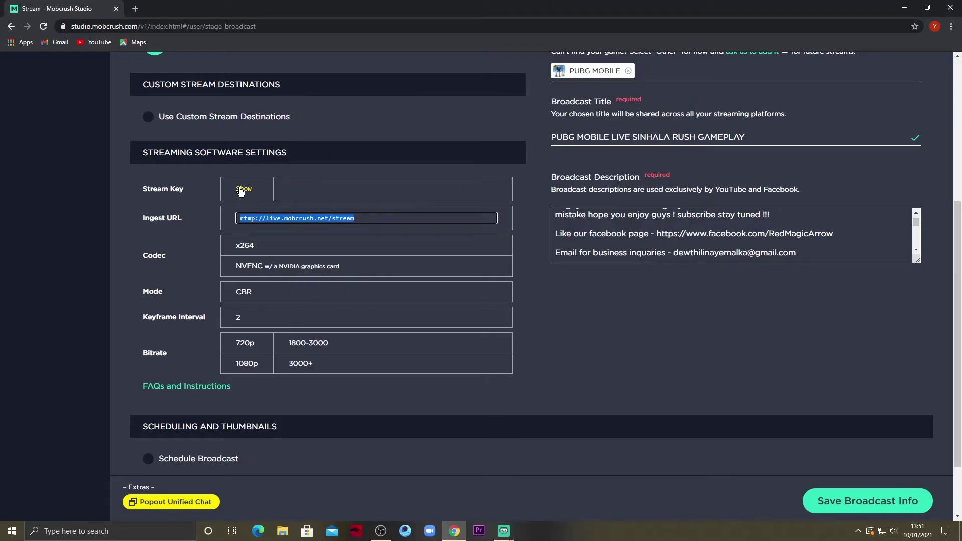
mouse_move(504, 530)
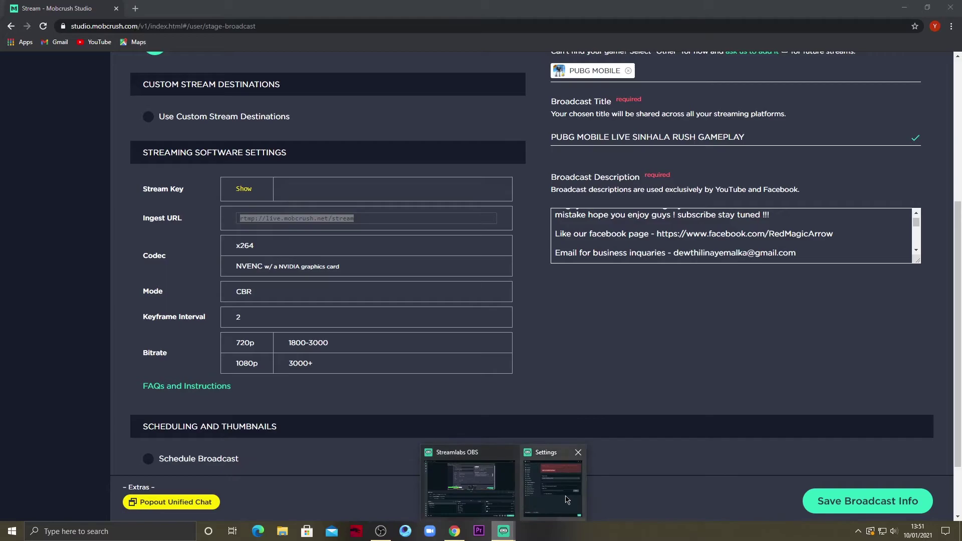
left_click(553, 484)
left_click_drag(576, 280, 318, 278)
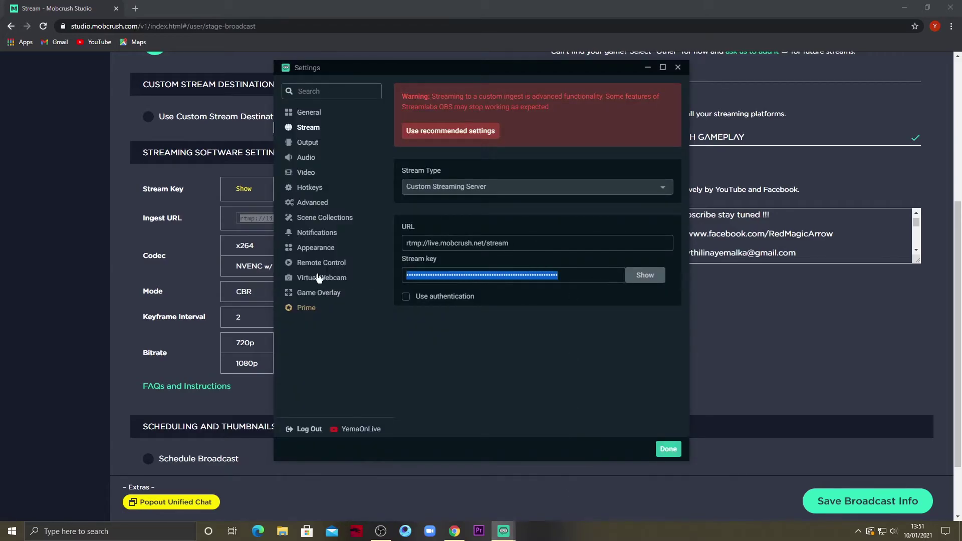
left_click(678, 67)
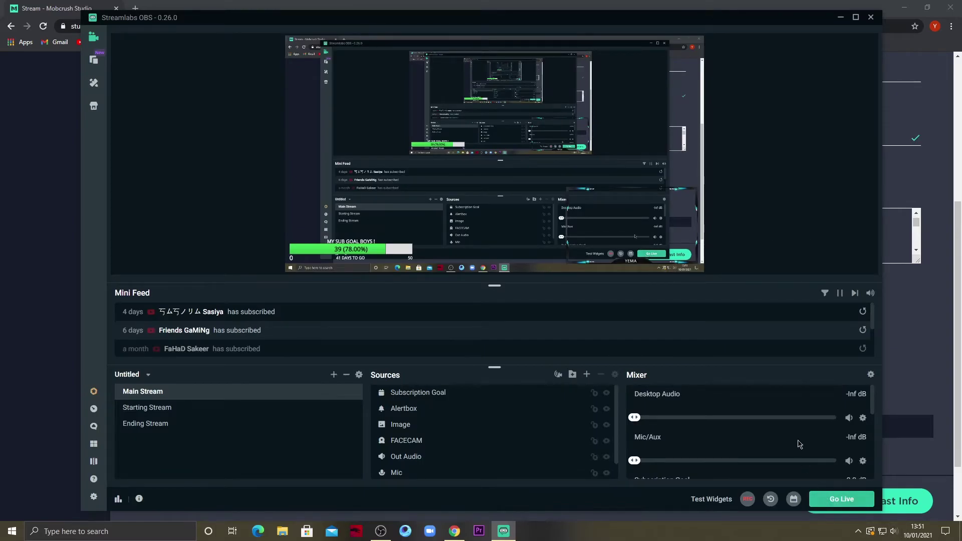
left_click(839, 19)
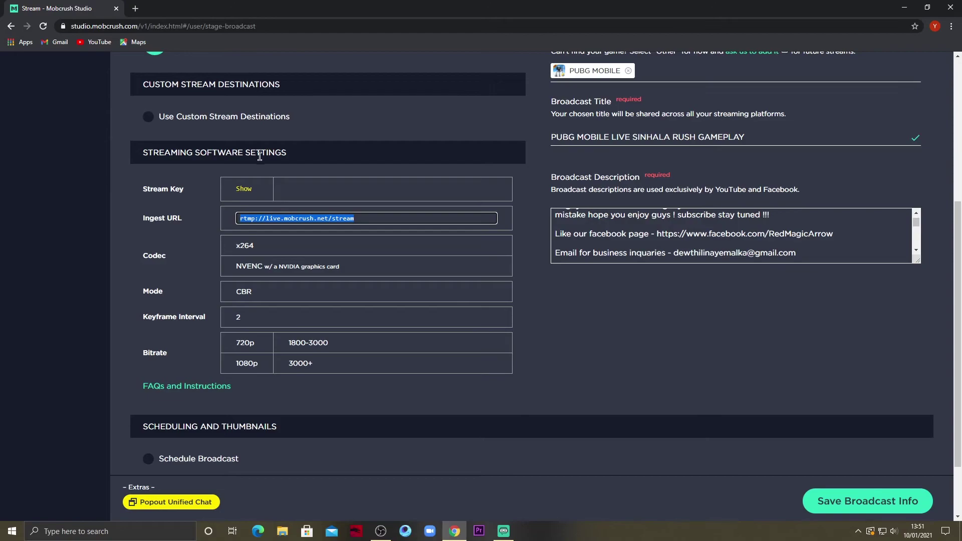
Switch to OBS and examine the server and stream key fields in its stream settings
left_click(619, 326)
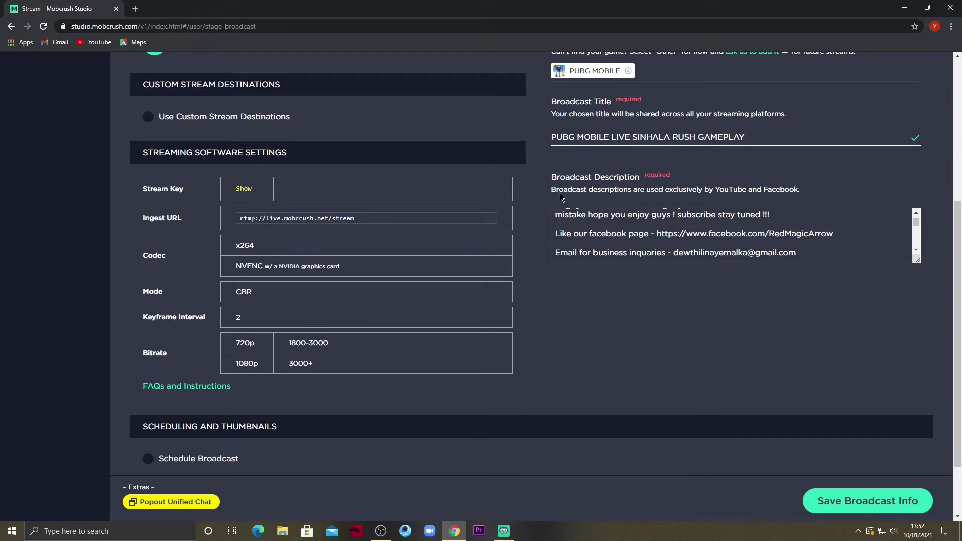
scroll(311, 133, "up", 3)
left_click(905, 8)
right_click(527, 302)
left_click(551, 325)
left_click(381, 531)
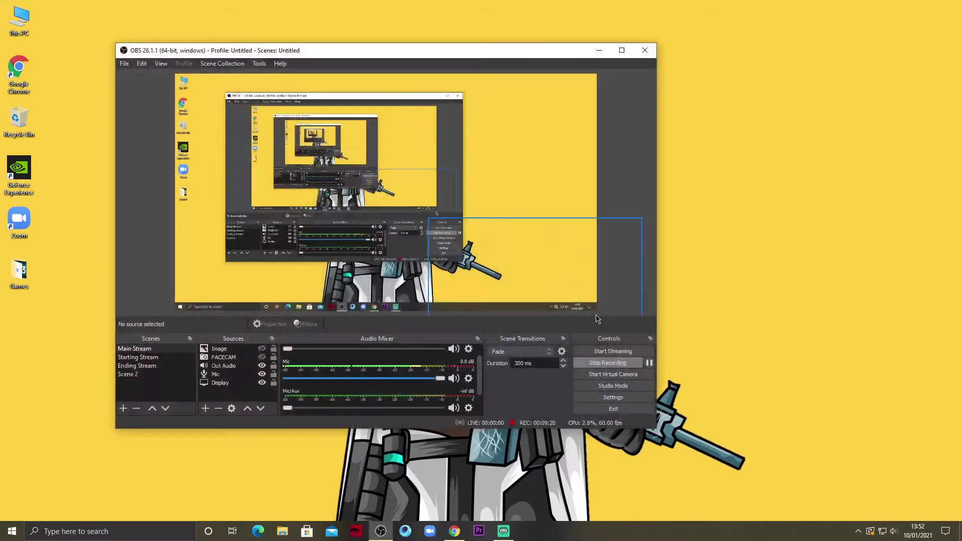
left_click(613, 396)
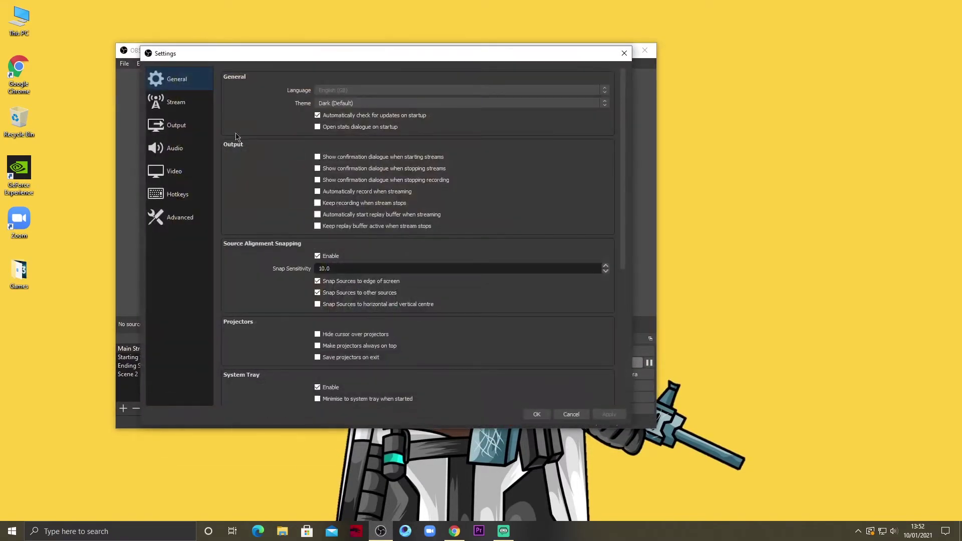
left_click(176, 102)
left_click_drag(404, 96, 268, 93)
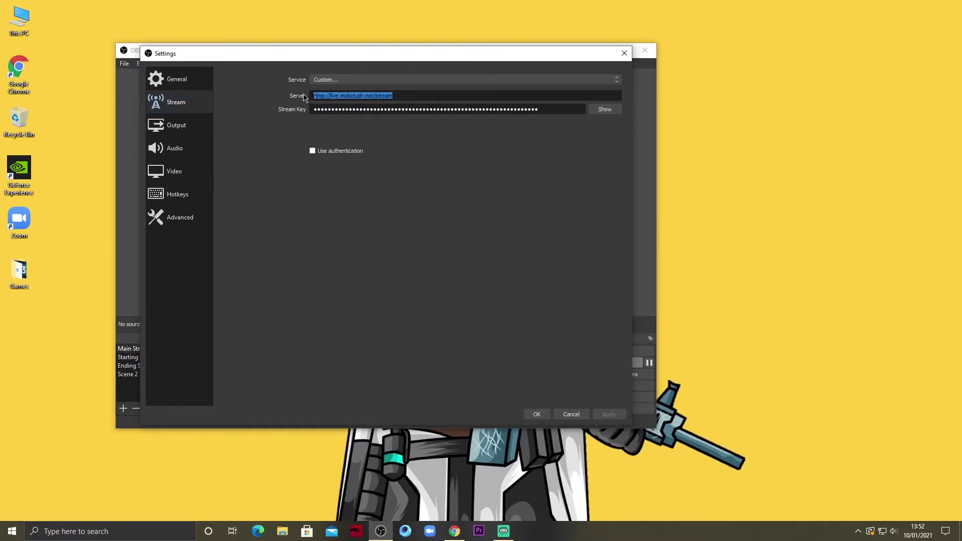
left_click_drag(311, 109, 588, 109)
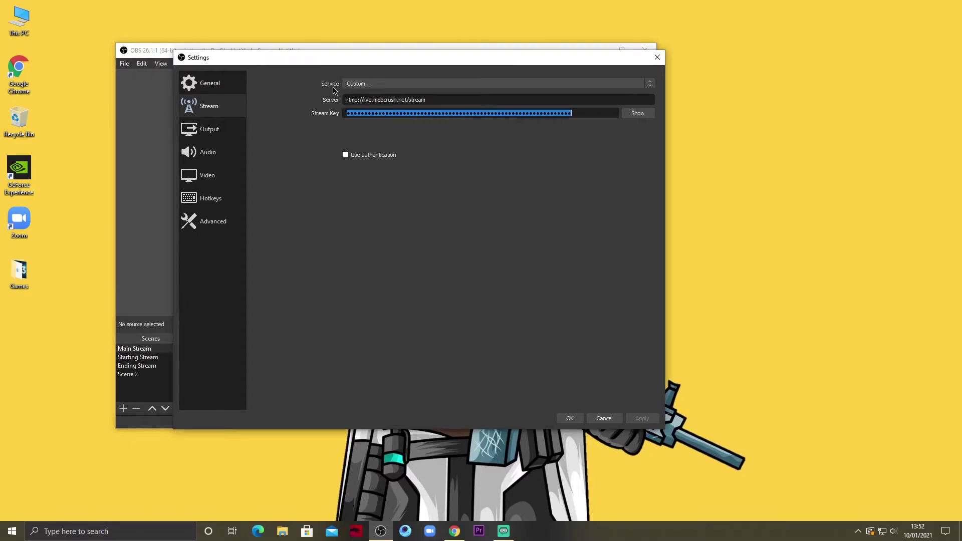
Set the streaming service to Mobcrush from the full list of services in the OBS stream settings
left_click(377, 84)
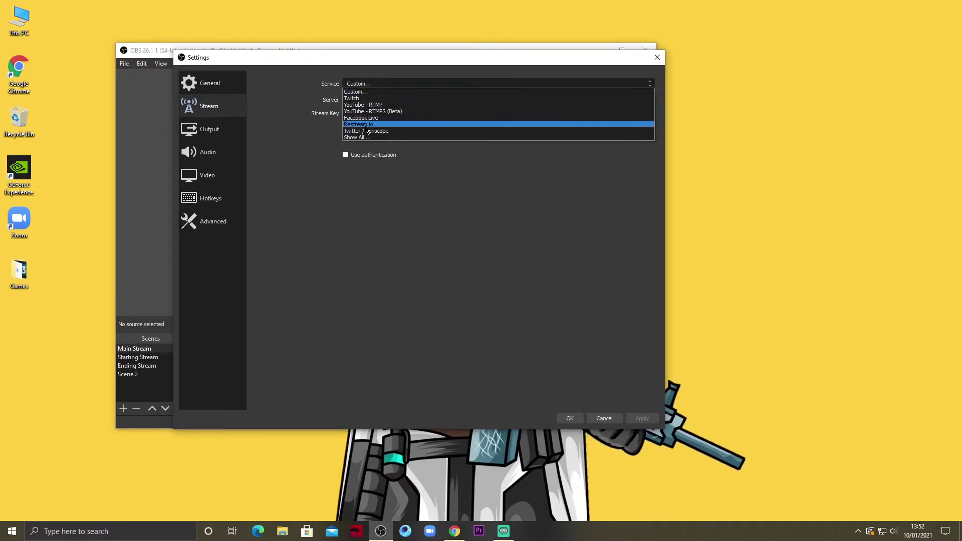
left_click(359, 93)
left_click(366, 85)
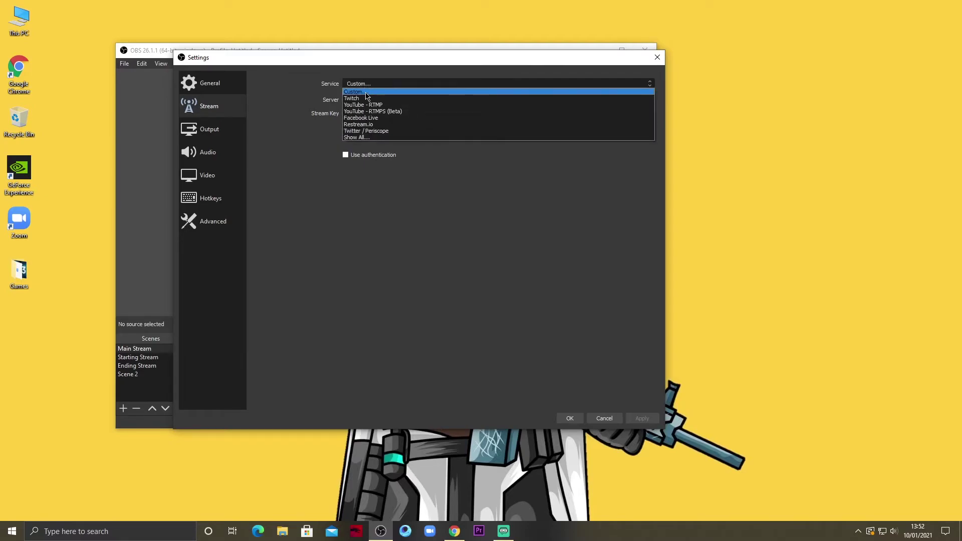
left_click(365, 138)
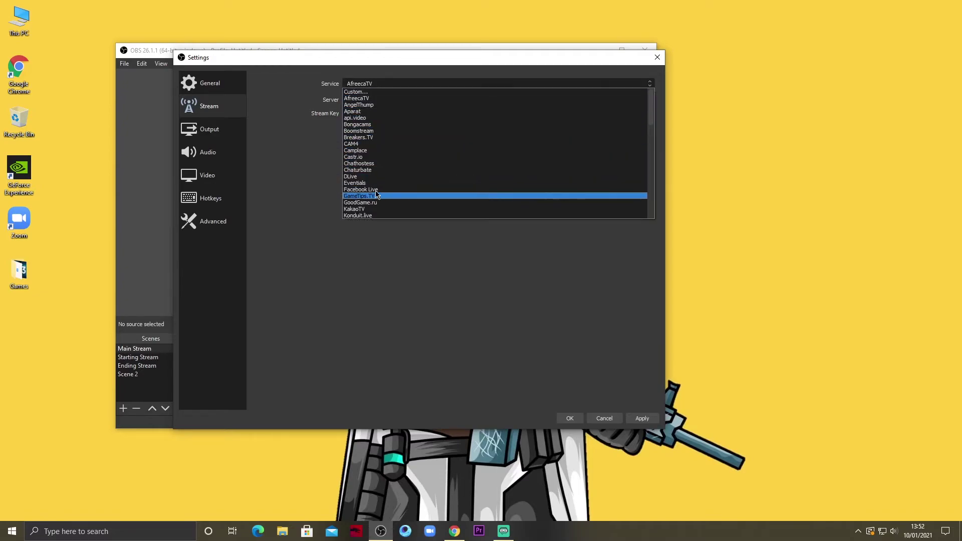
scroll(368, 183, "down", 4)
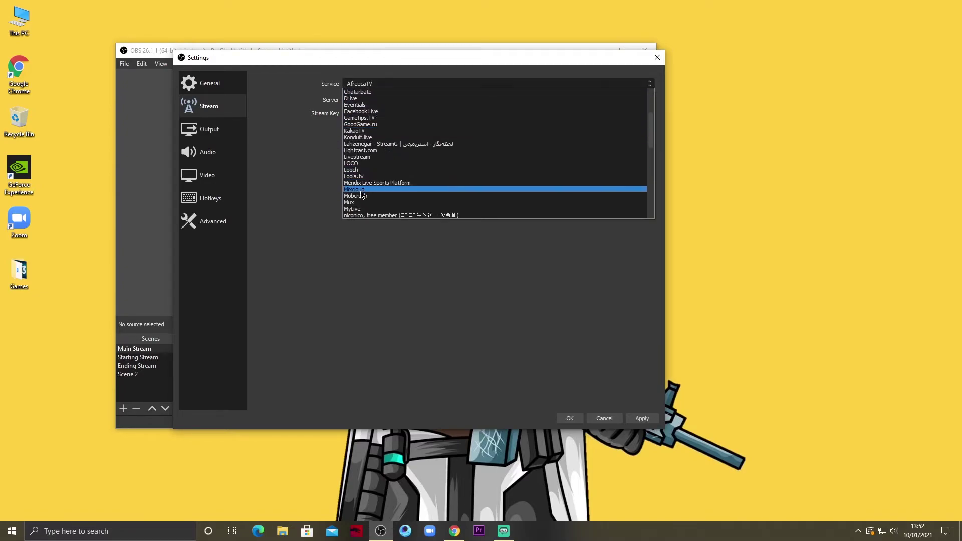
left_click(362, 196)
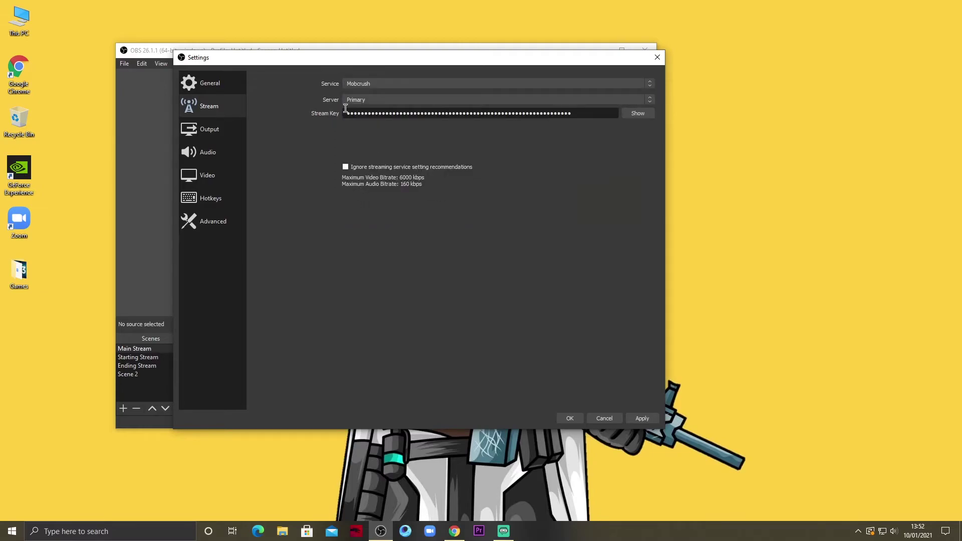
Set the OBS streaming service to Custom with the Mobcrush server URL and accept the settings
left_click(360, 83)
scroll(366, 95, "up", 12)
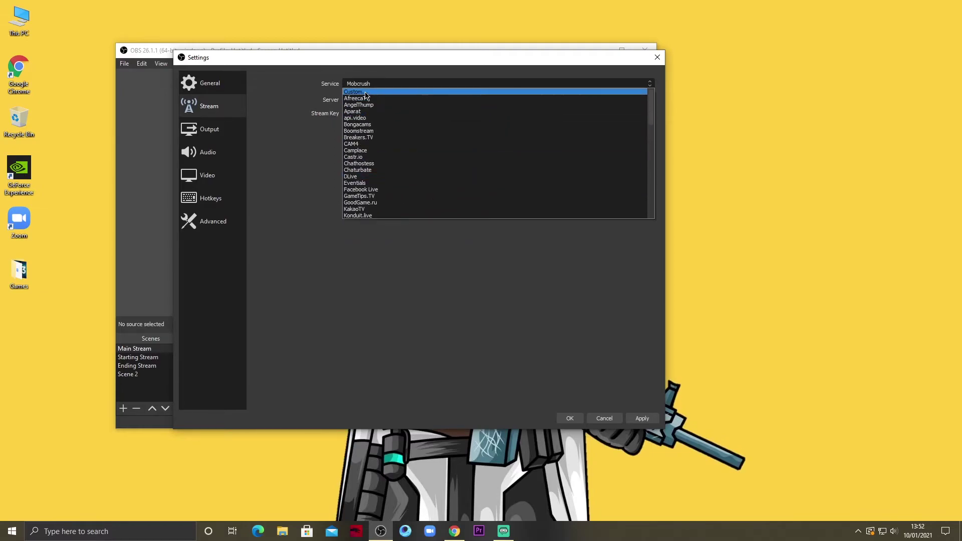
left_click(366, 93)
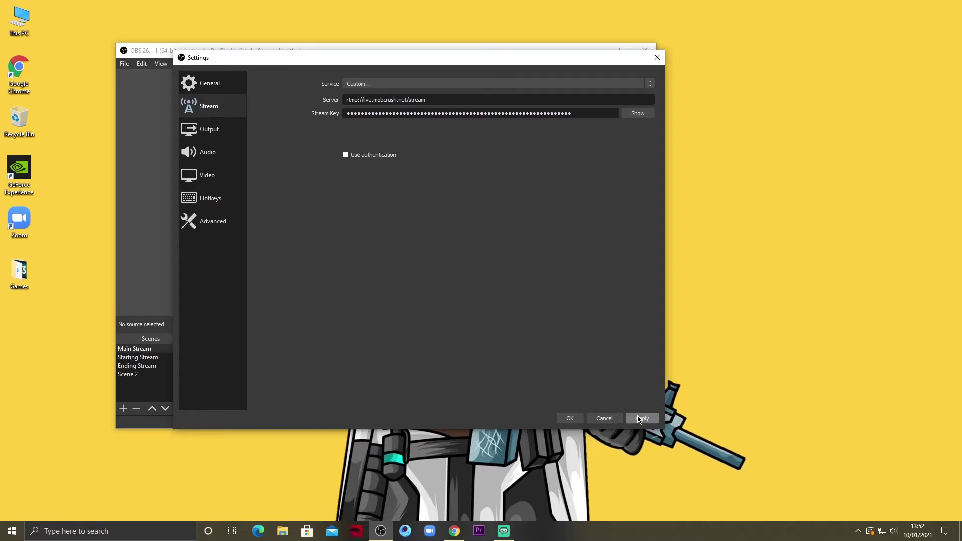
left_click(570, 418)
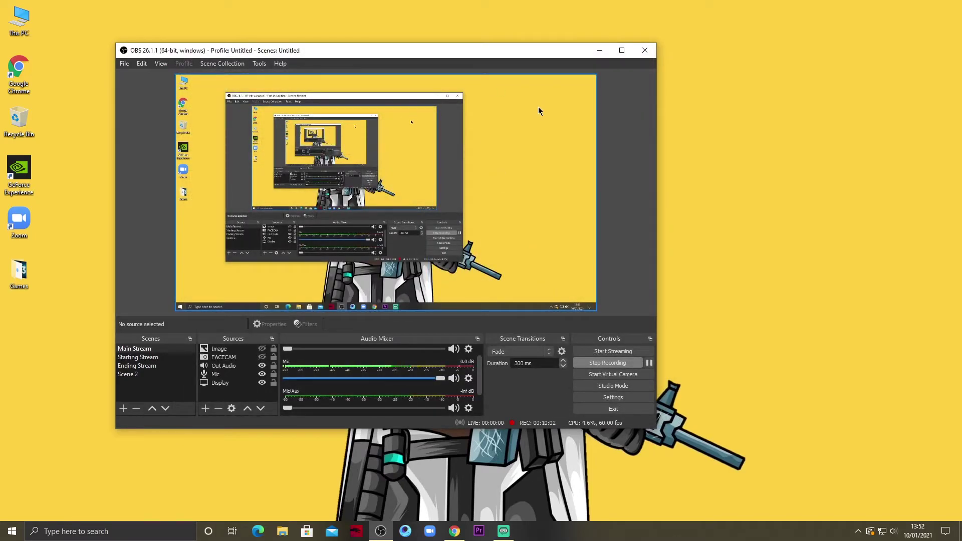
Minimize OBS, bring up Streamlabs OBS and minimize it too, and refresh the desktop
left_click(599, 50)
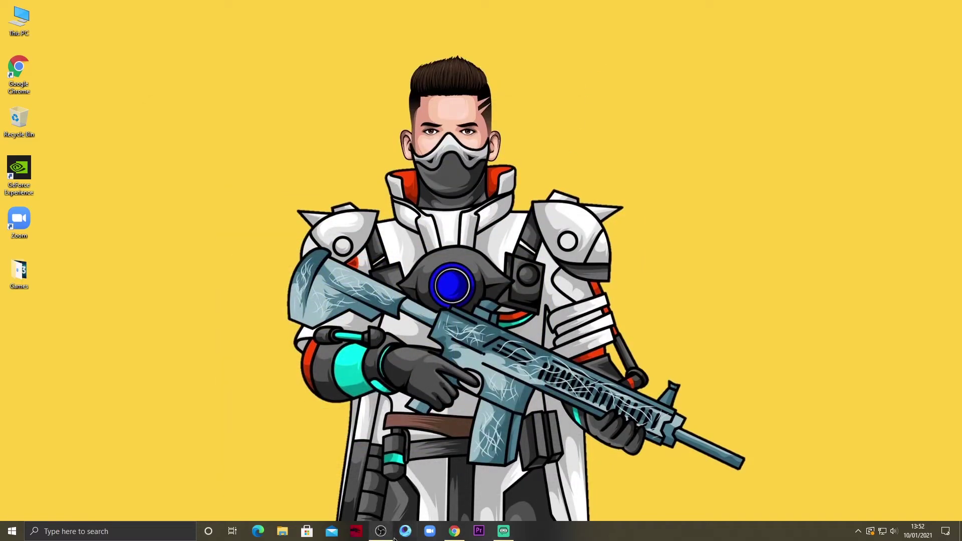
left_click(503, 531)
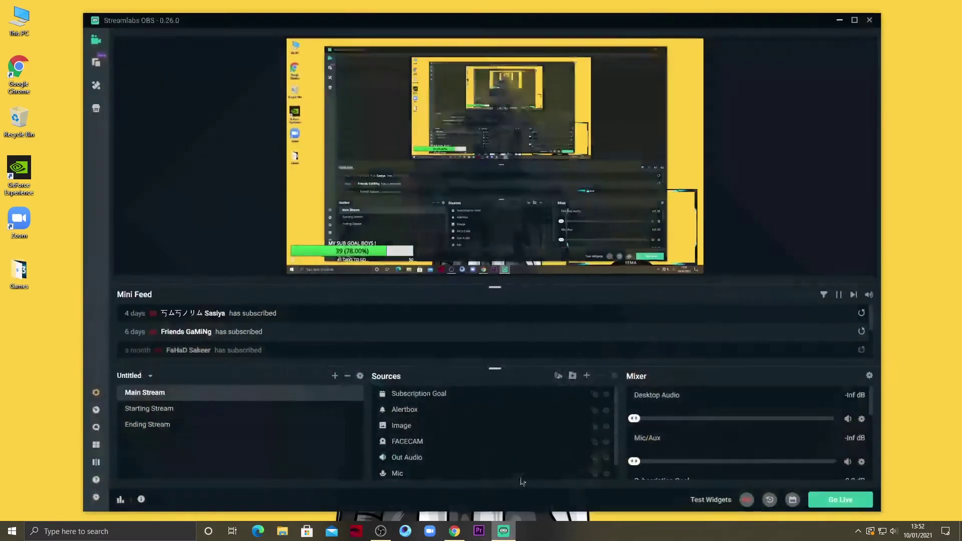
left_click(841, 17)
right_click(536, 114)
left_click(540, 131)
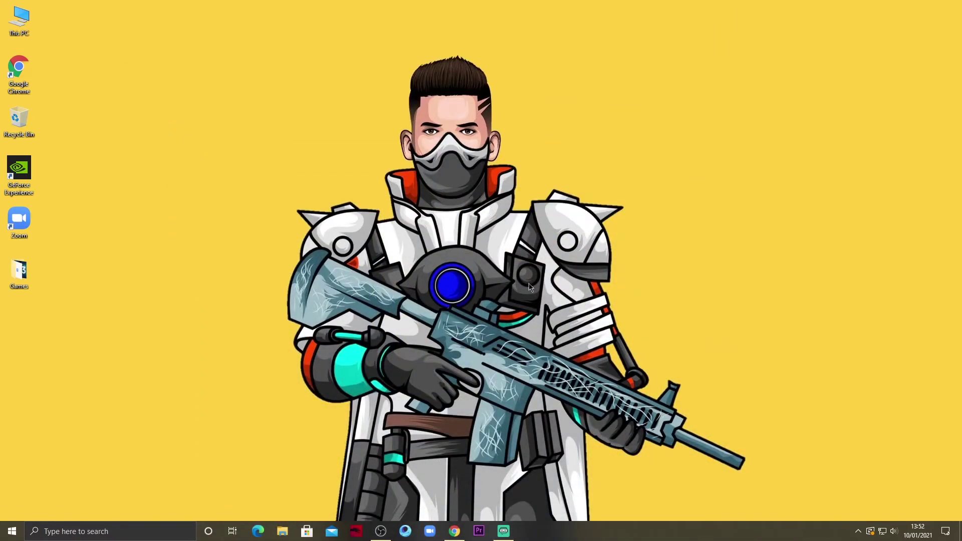
Switch to Mobcrush Studio in Chrome and examine the Mobcrush account in the stream destinations
left_click(454, 531)
scroll(490, 238, "up", 3)
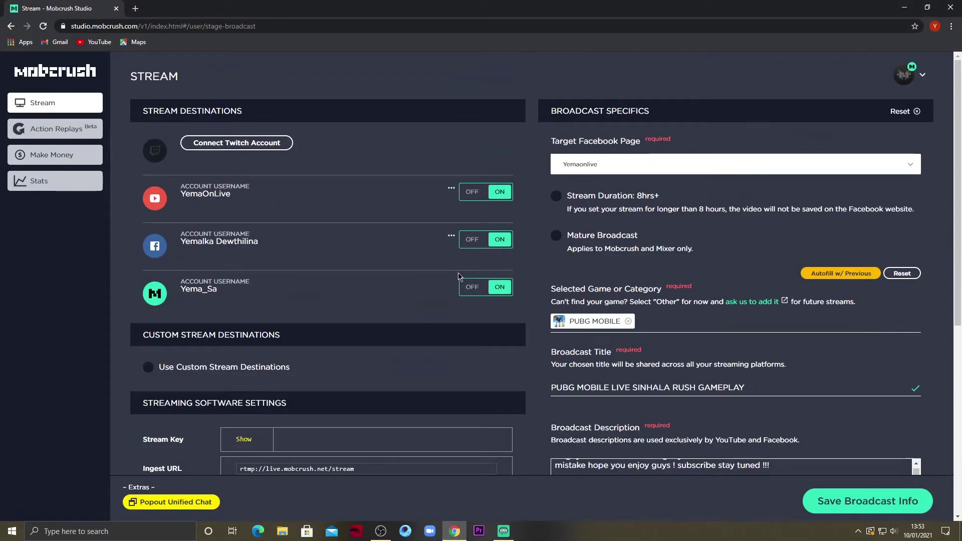
triple_click(179, 289)
left_click(213, 292)
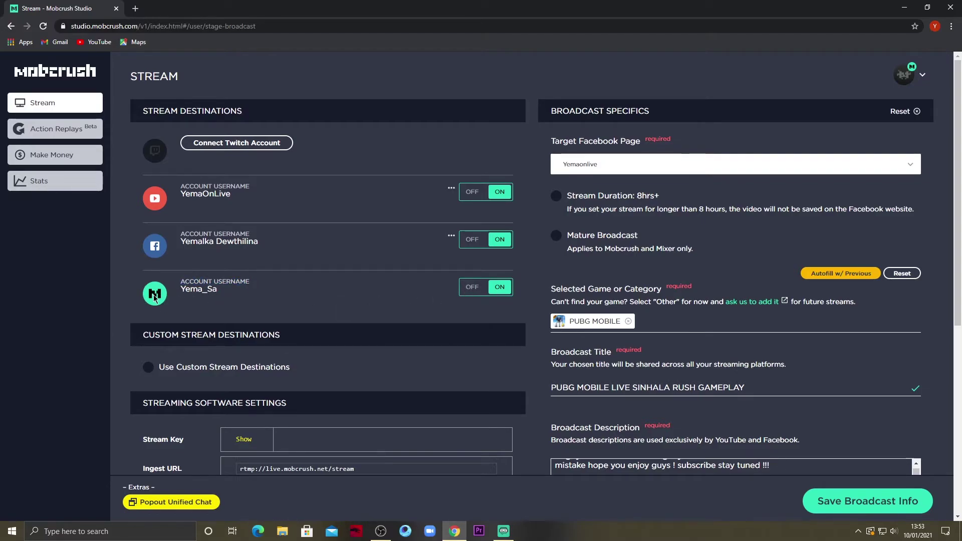
Open a new browser tab and enter mobcrush as the Google search term
left_click(135, 8)
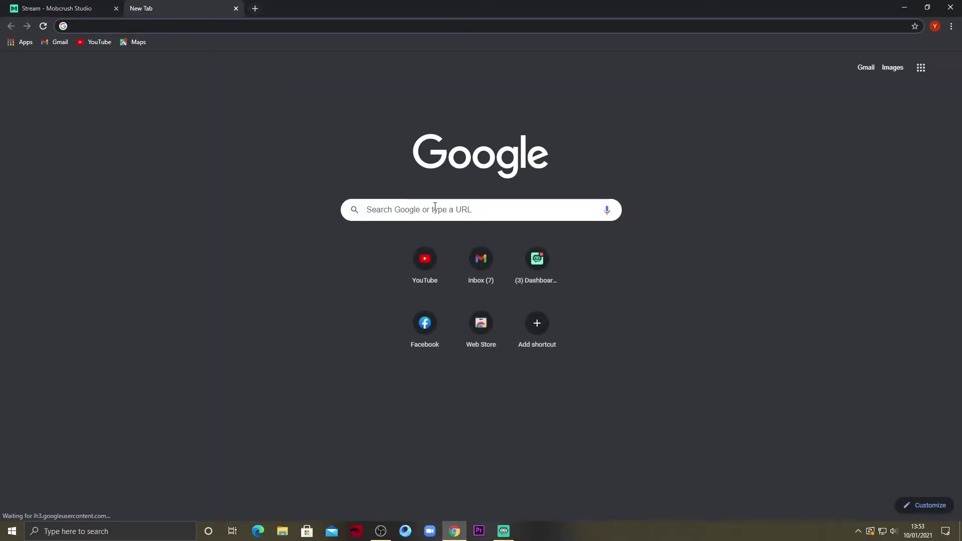
left_click(434, 206)
type("mobcrush")
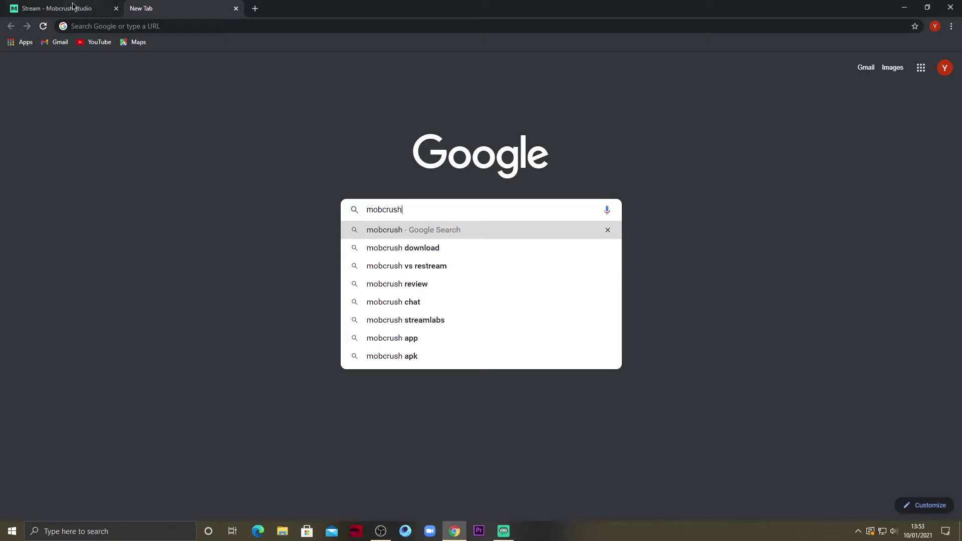
Return to the Mobcrush Studio stream page and examine the account menu's options
left_click(73, 6)
right_click(43, 105)
left_click(40, 105)
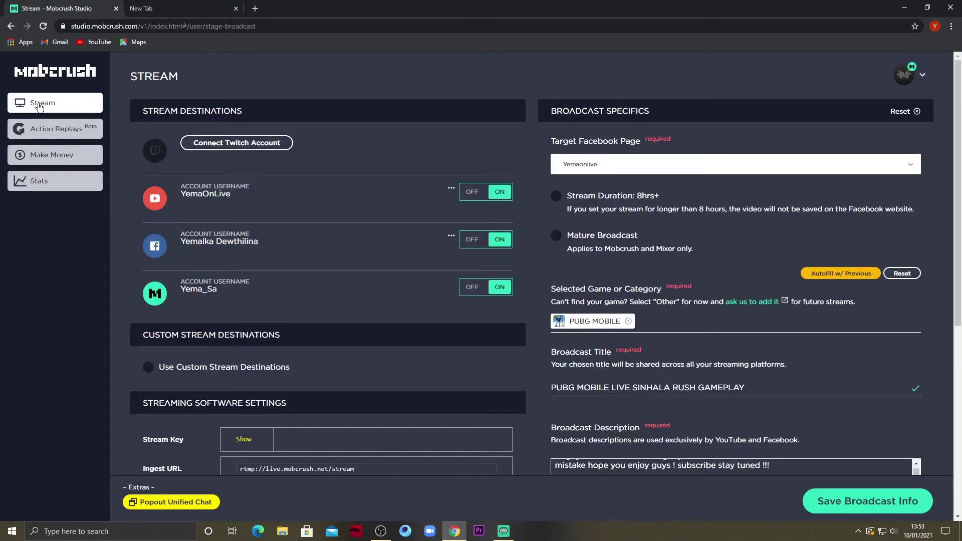
left_click(906, 74)
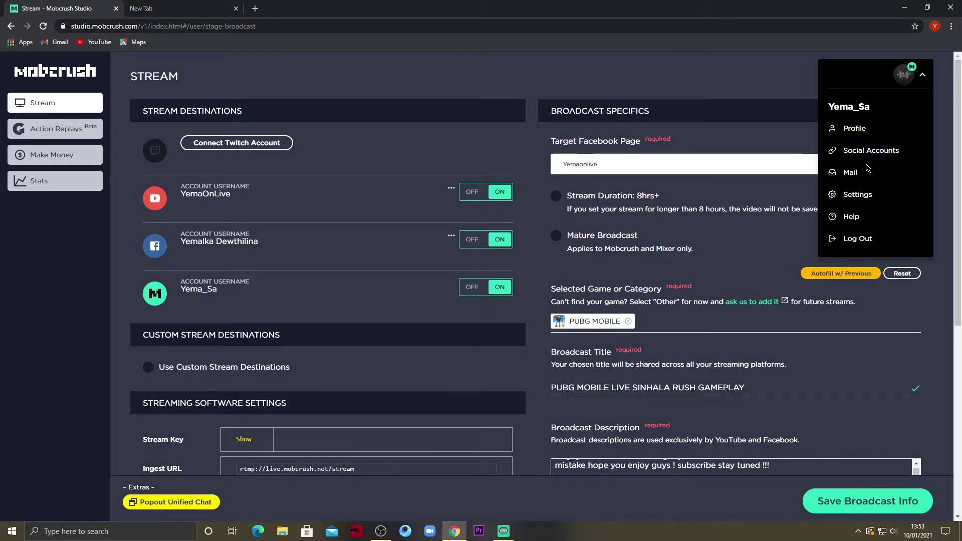
left_click(755, 131)
left_click_drag(726, 89, 117, 87)
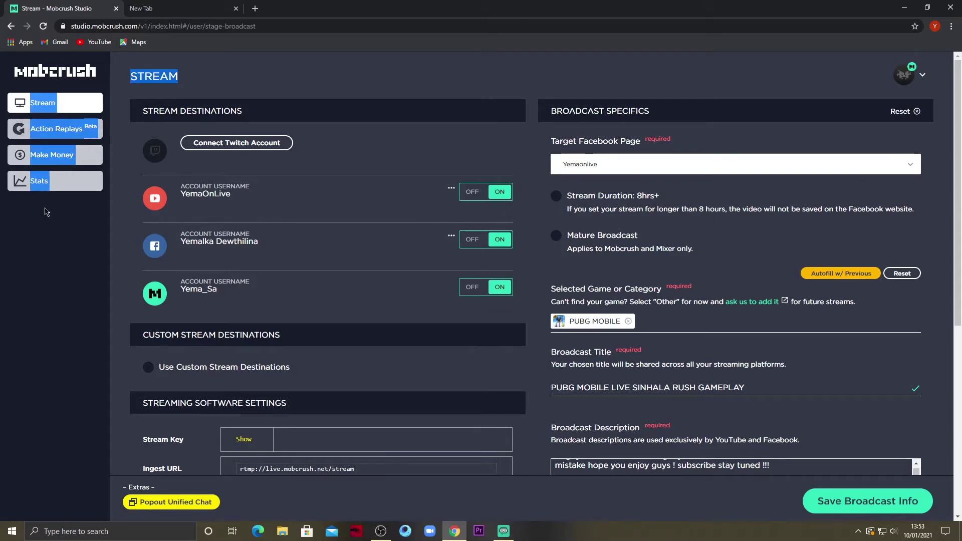
Extend the Google search term to mobcrush live and open the Mobcrush home page
left_click(165, 8)
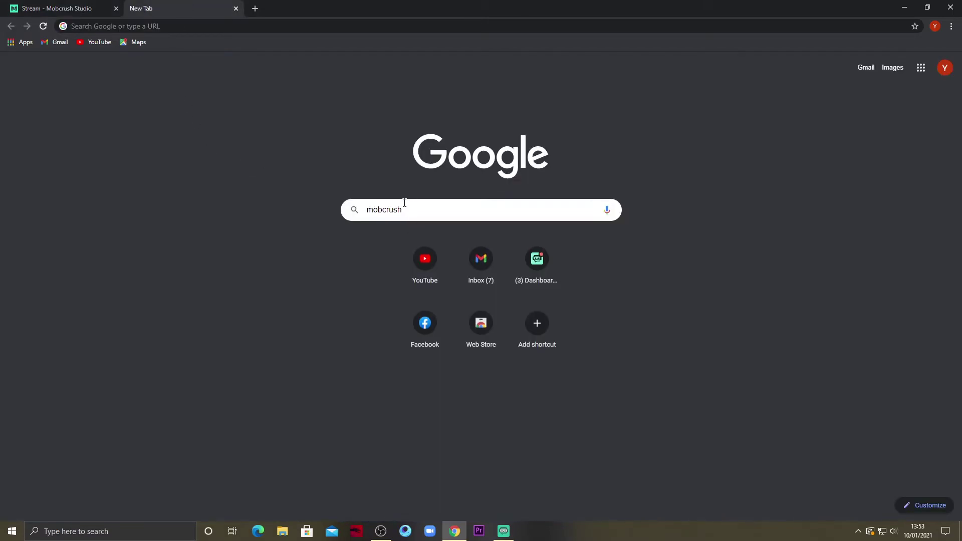
type("live")
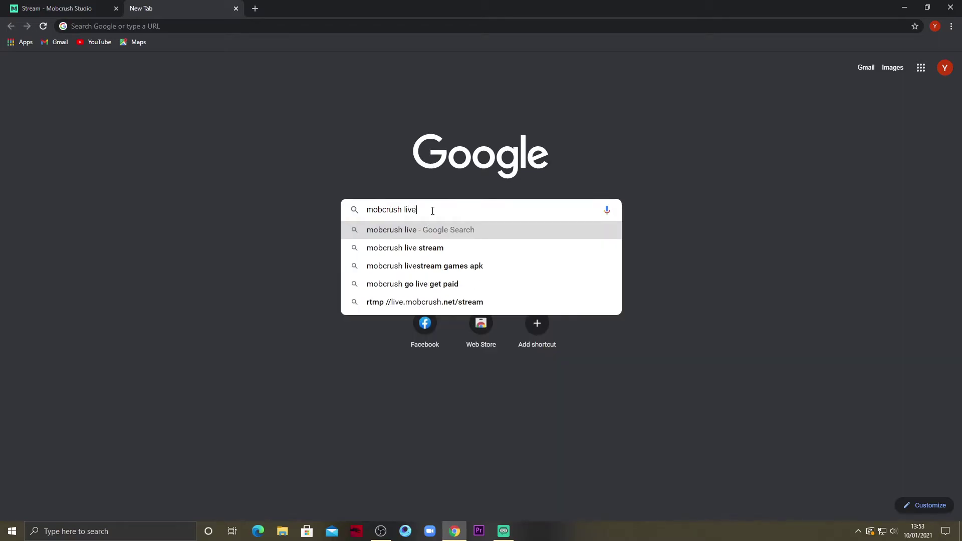
left_click(418, 231)
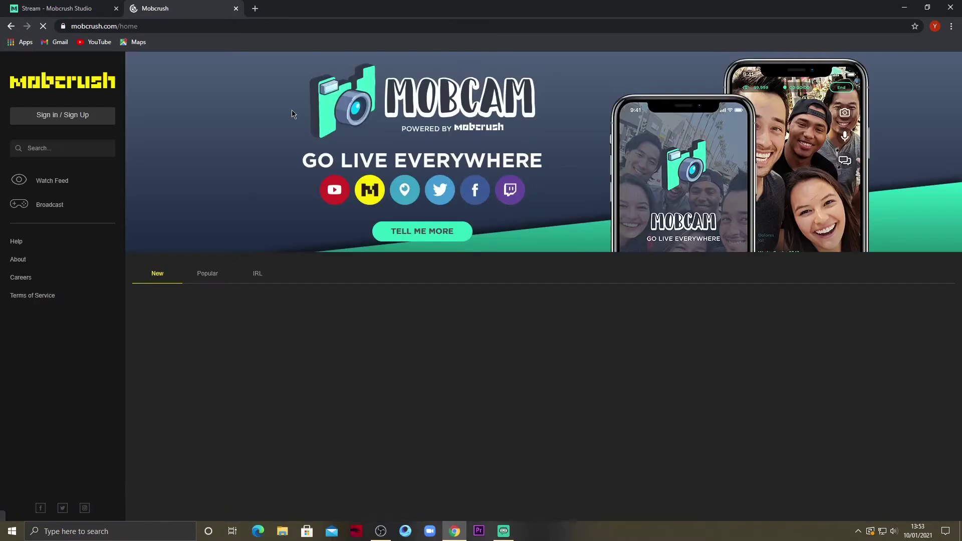
Browse the new live streams listed on the Mobcrush home page
scroll(351, 200, "down", 3)
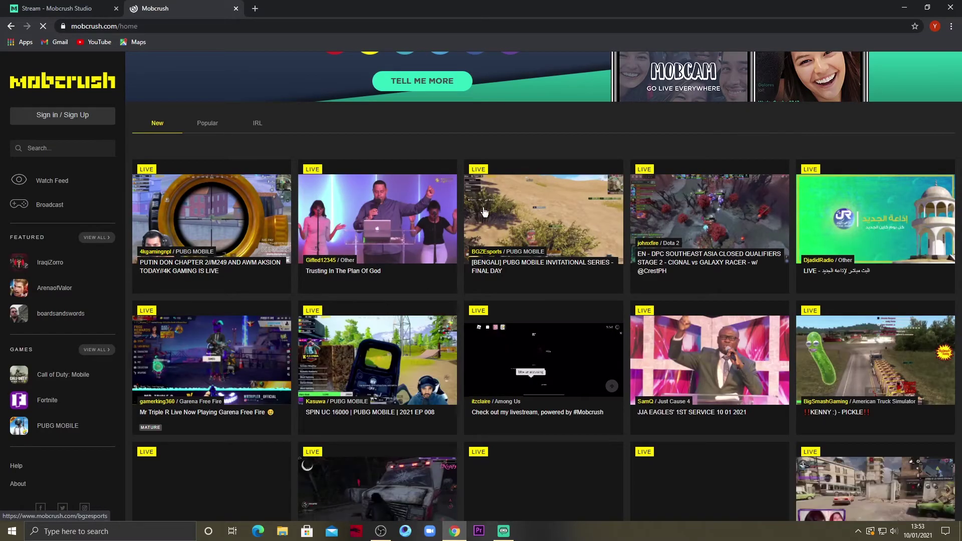
scroll(626, 200, "down", 4)
scroll(497, 177, "up", 5)
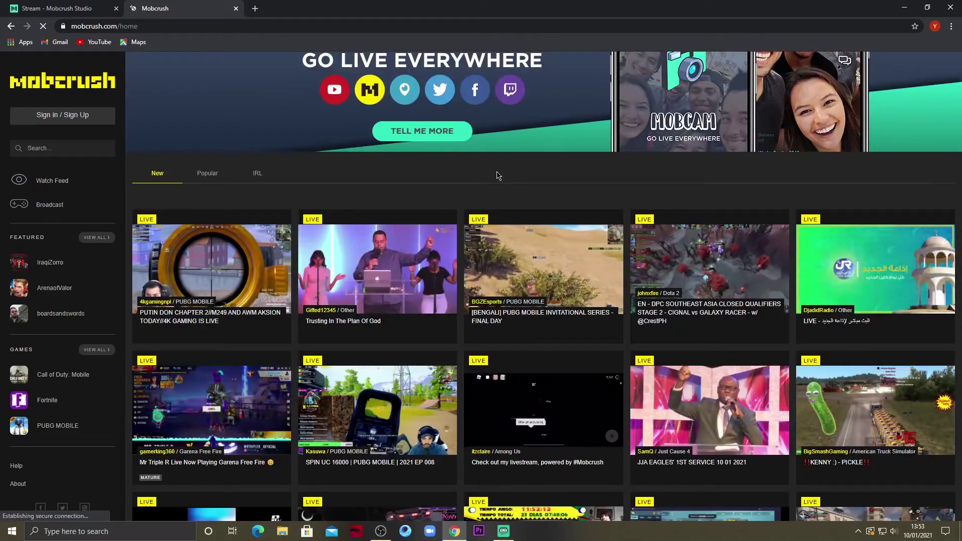
scroll(393, 157, "down", 2)
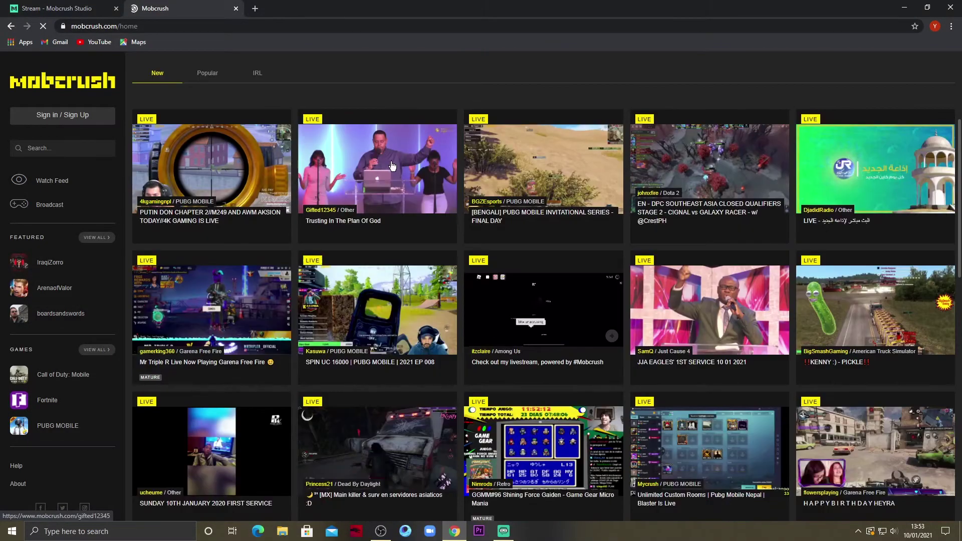
Switch the Mobcrush stream destination off and back on in Mobcrush Studio
left_click(56, 8)
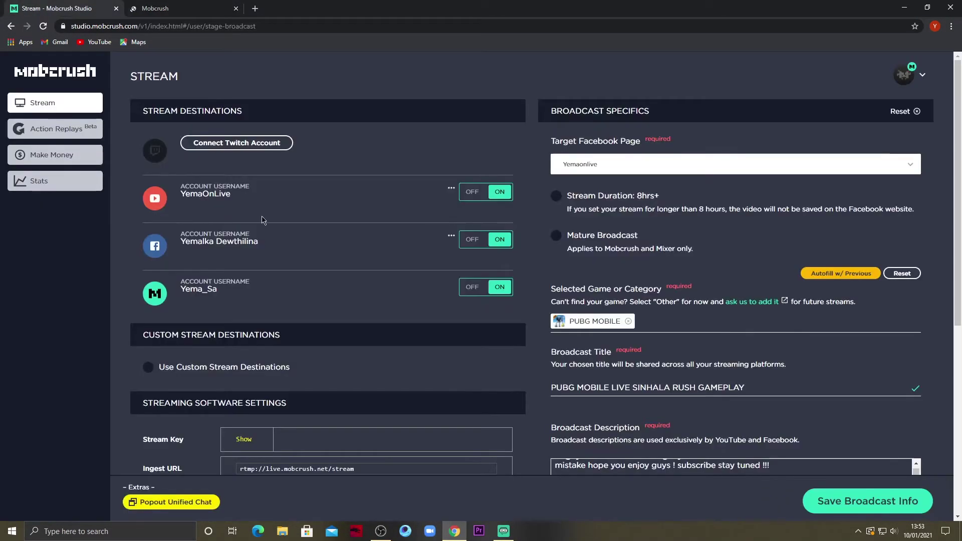
left_click(476, 290)
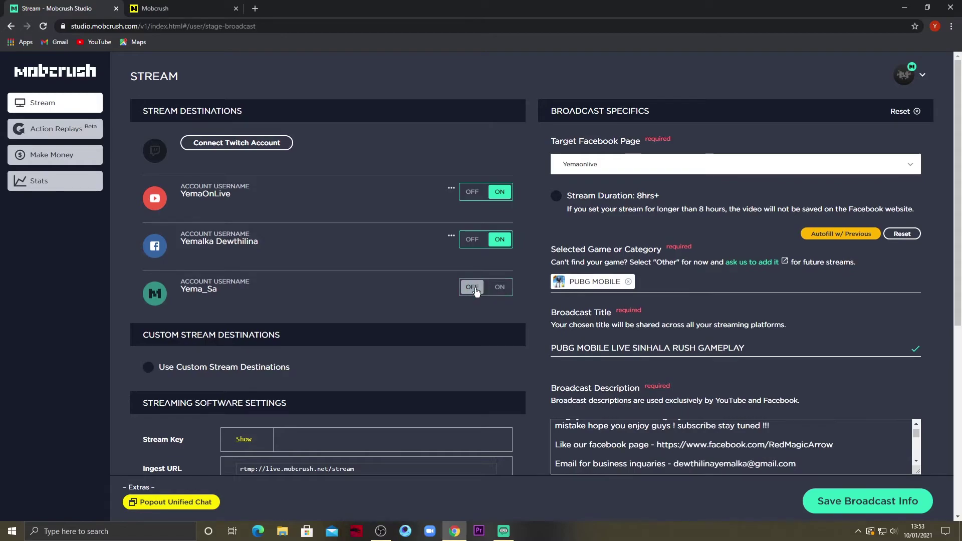
left_click(476, 291)
left_click_drag(692, 246, 568, 249)
left_click(582, 261)
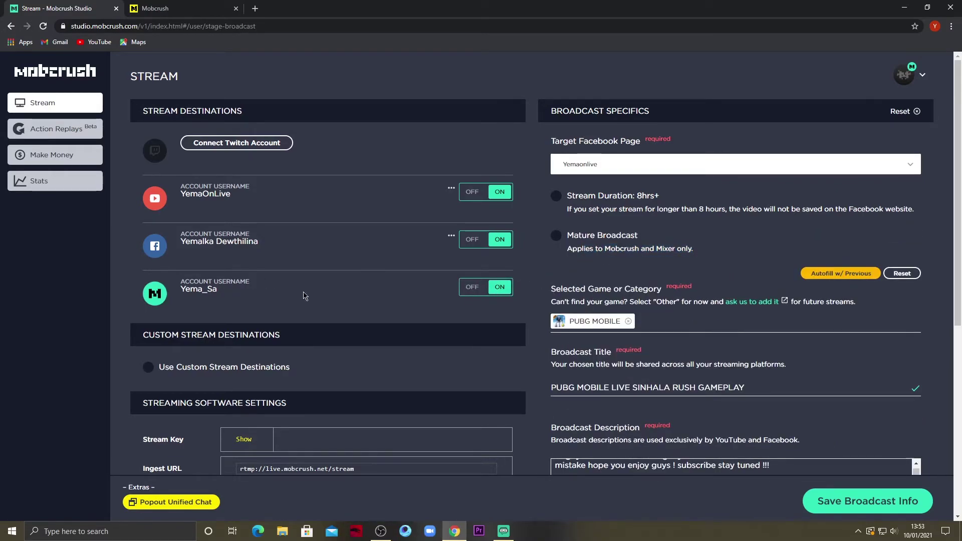
left_click(507, 281)
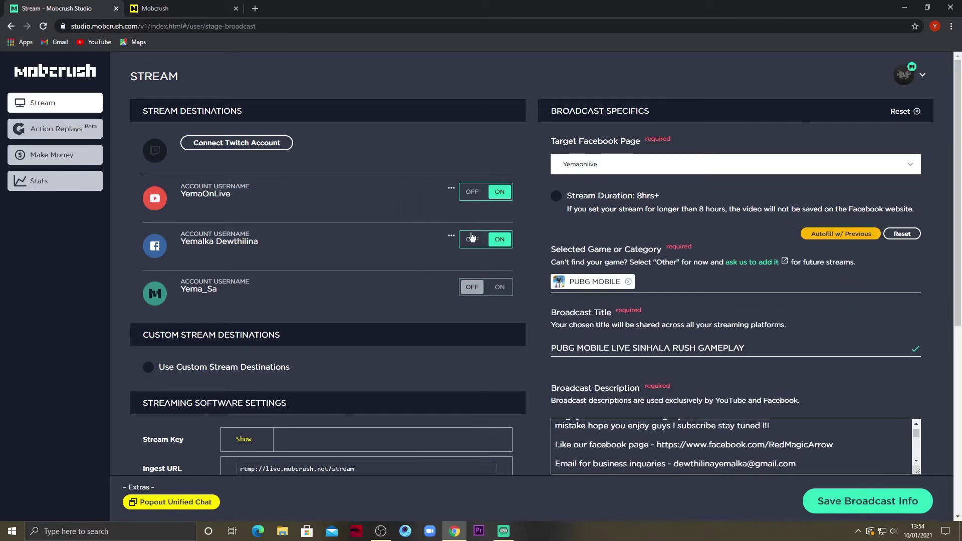
left_click(486, 290)
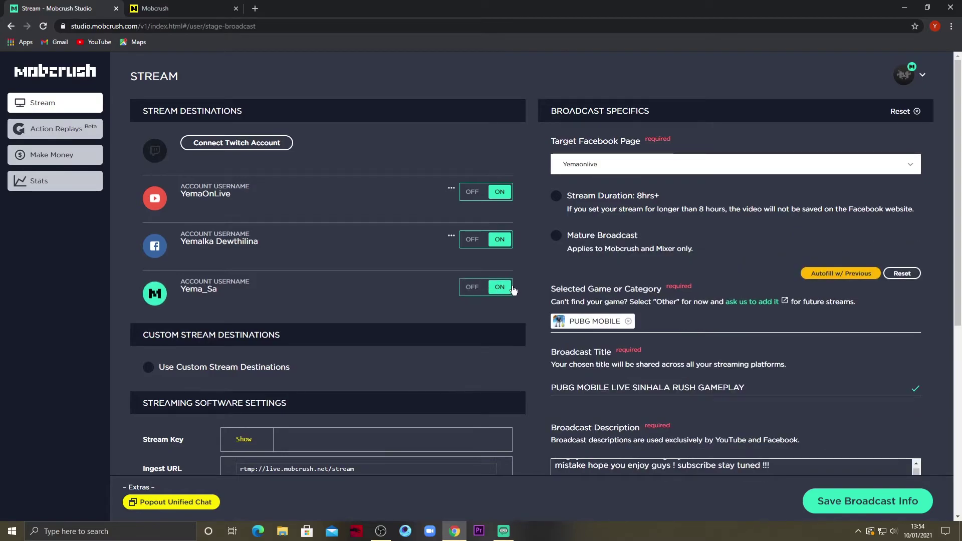
Compare the Mobcrush home page's live streams with the Mobcrush Studio destinations, and close the home page tab
left_click(175, 6)
left_click(64, 8)
left_click(176, 6)
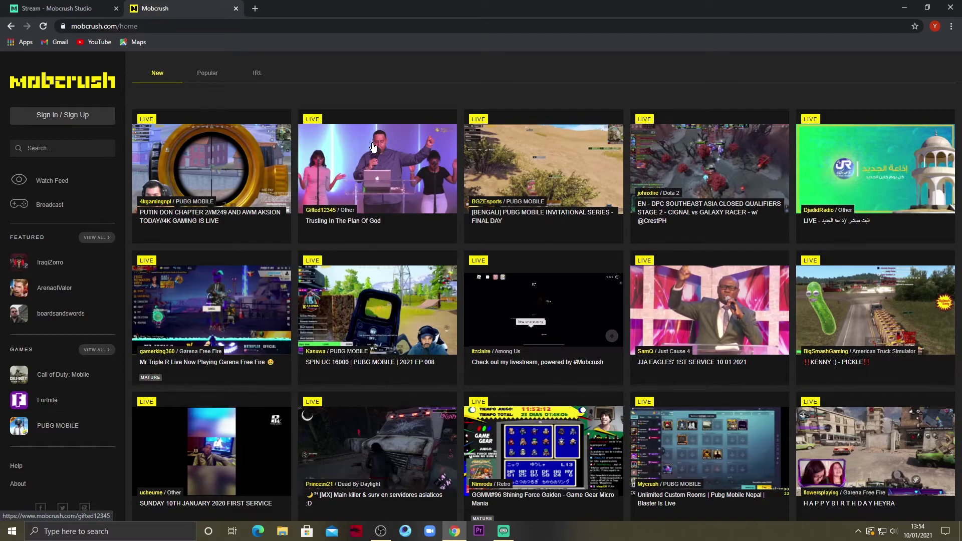
left_click(100, 8)
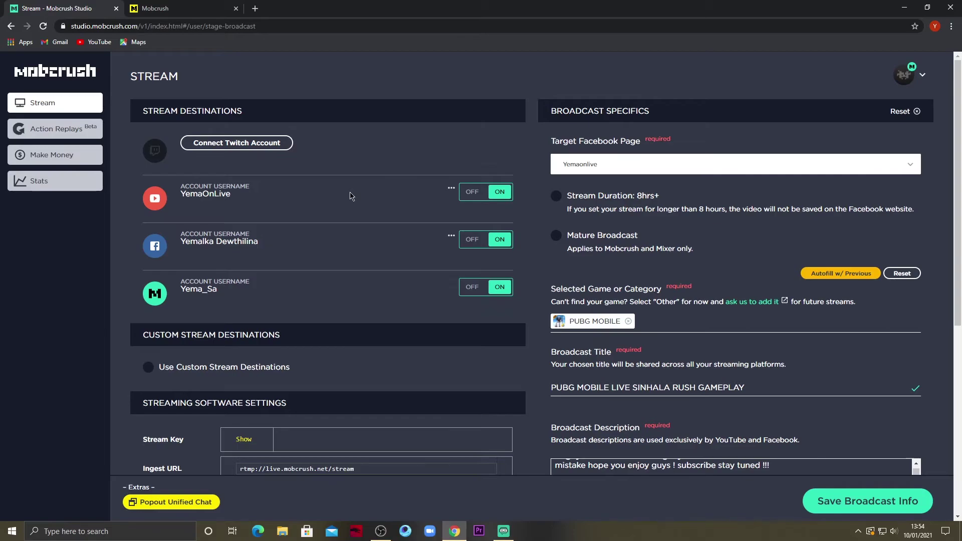
left_click(165, 8)
left_click(235, 9)
Search Google for speed test in a new tab and open the Speedtest by Ookla site
left_click(140, 9)
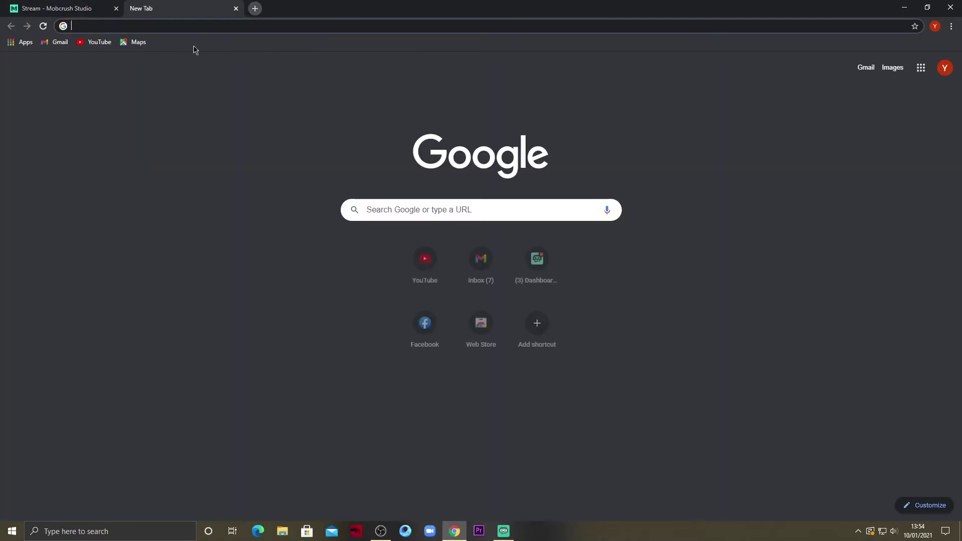
left_click(432, 210)
type("speee")
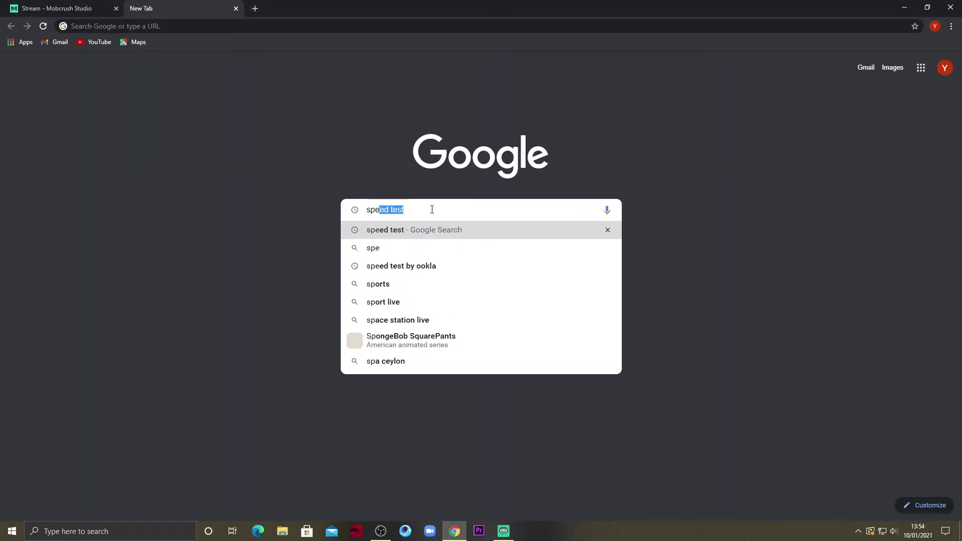
left_click(419, 246)
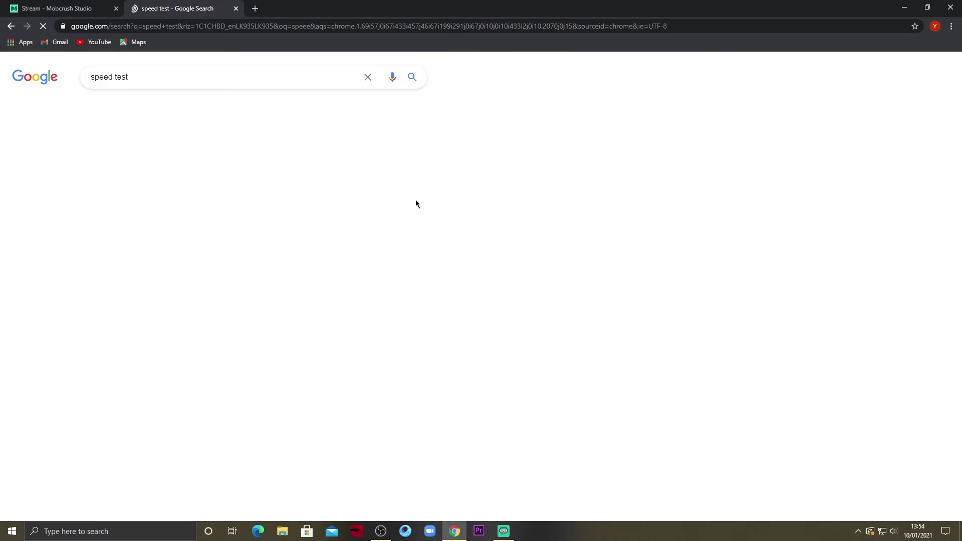
left_click(112, 162)
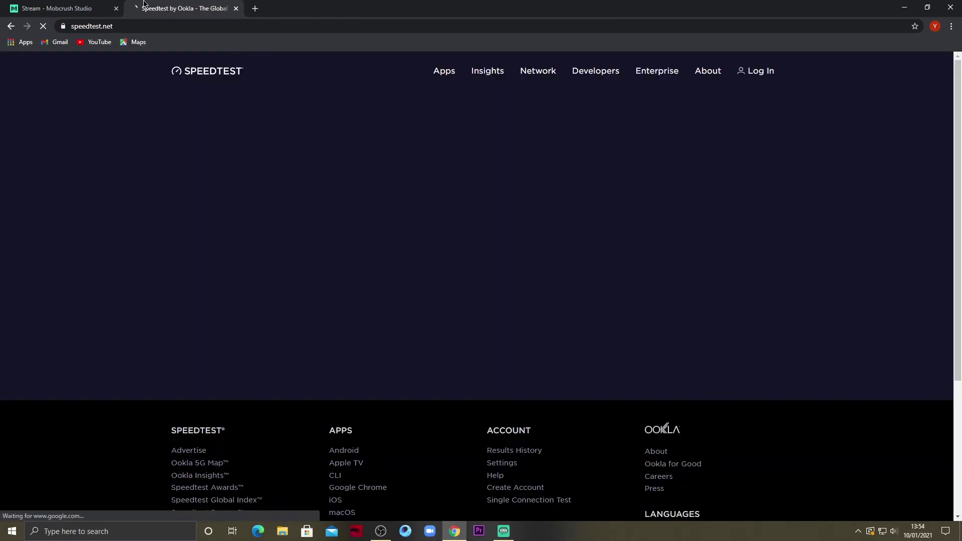